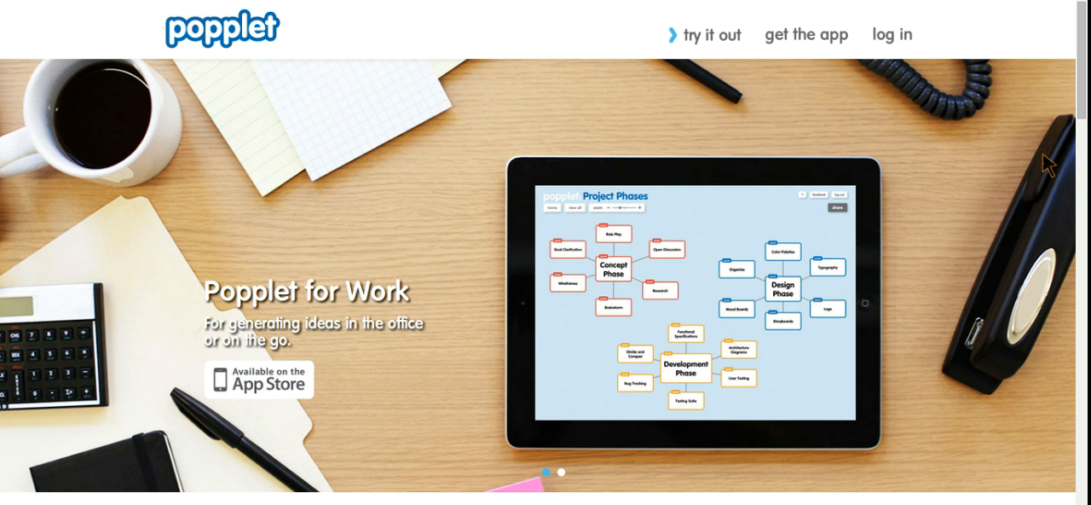
- Look through the Popplet home page, including the school and work descriptions, news and testimonials
scroll(1043, 152, down, 5)
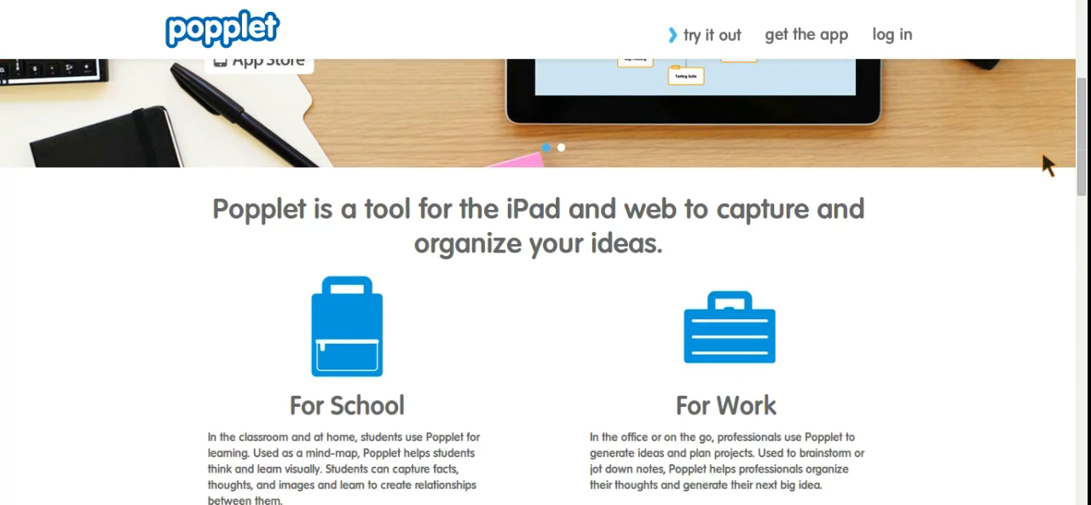
scroll(1042, 150, down, 1)
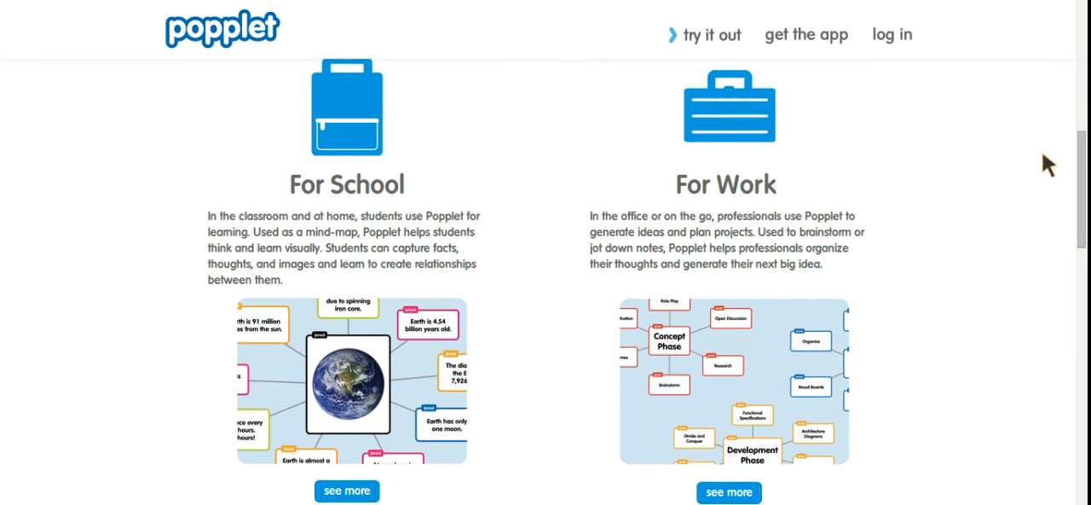
scroll(1042, 154, down, 5)
scroll(1042, 154, down, 4)
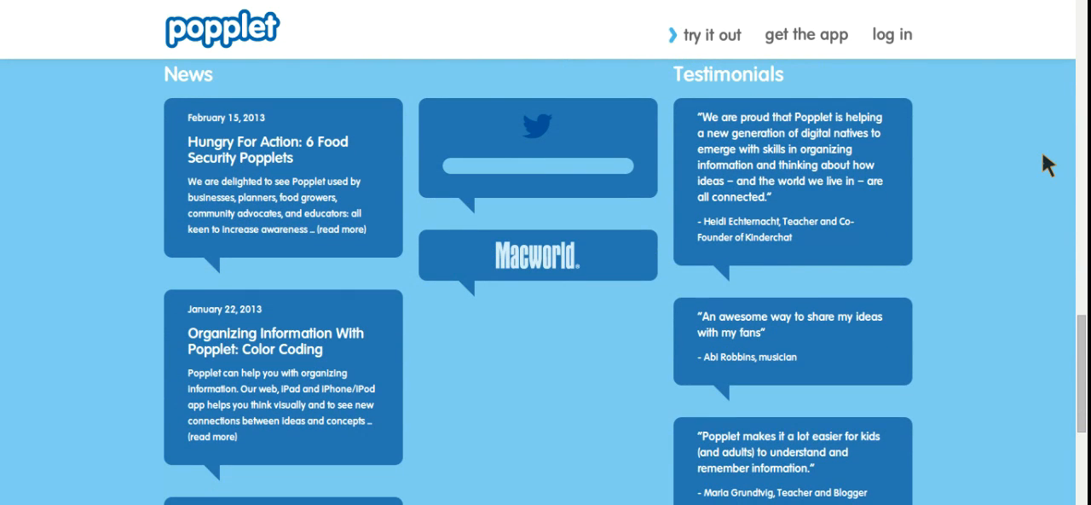
scroll(1042, 155, down, 1)
scroll(1042, 151, down, 3)
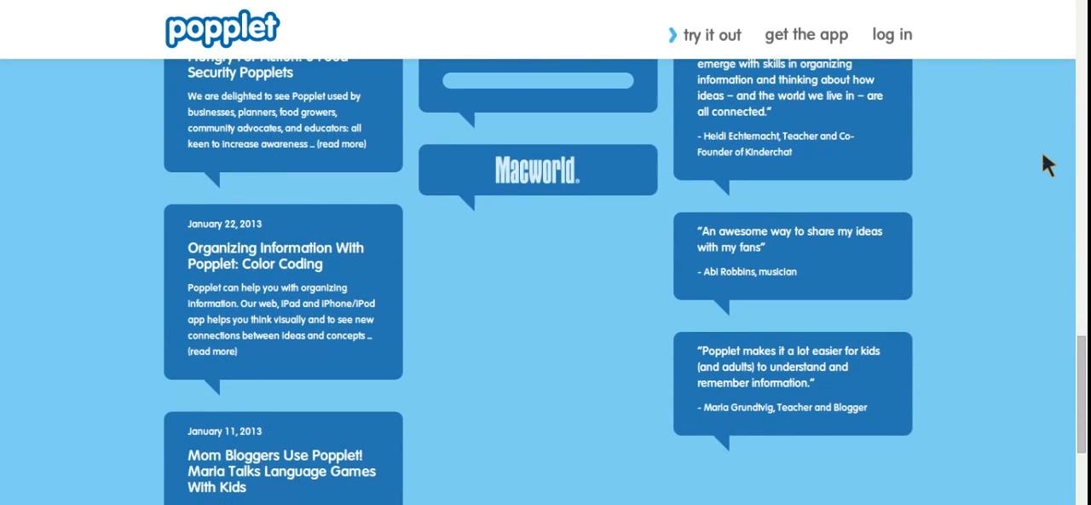
scroll(1042, 151, up, 8)
scroll(1042, 151, up, 10)
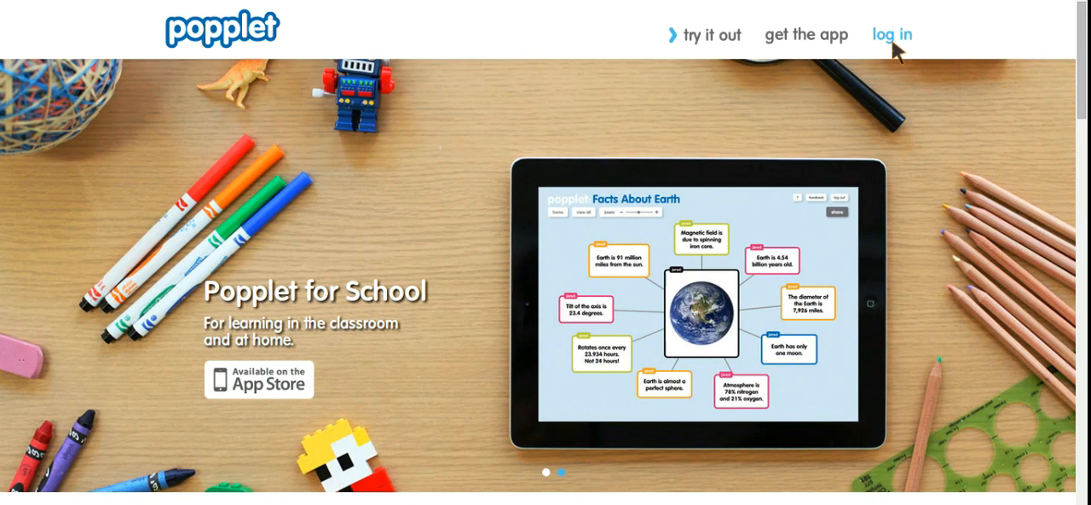
- Log in to the Popplet account with the saved credentials
click(896, 37)
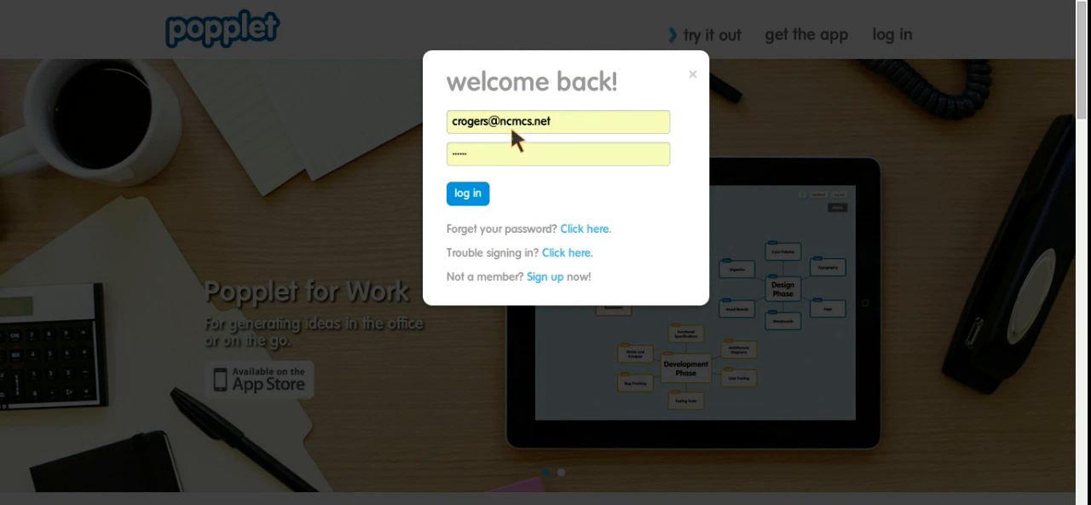
click(478, 203)
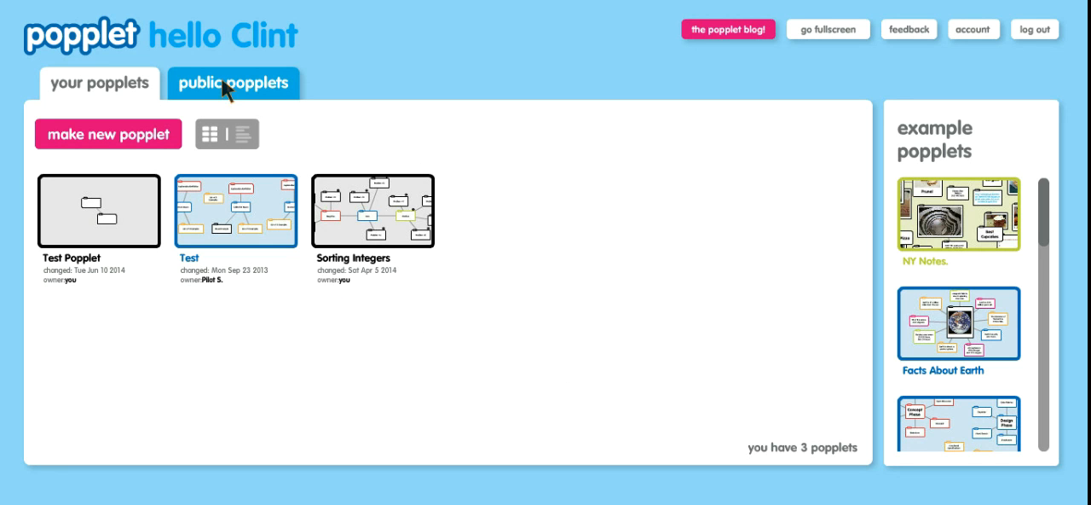
- Browse the most recent public popplets and return to the account's own popplets
click(253, 92)
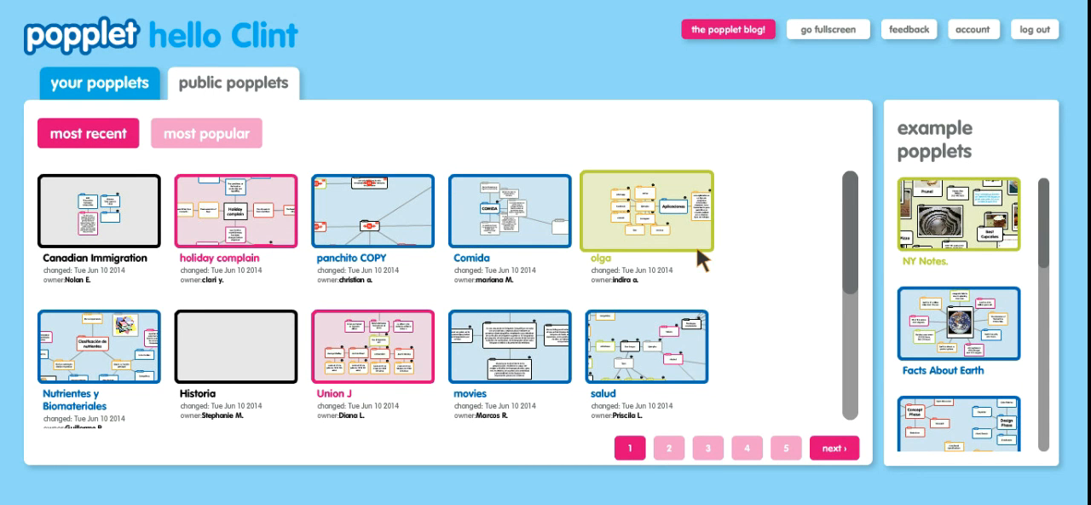
scroll(696, 245, down, 1)
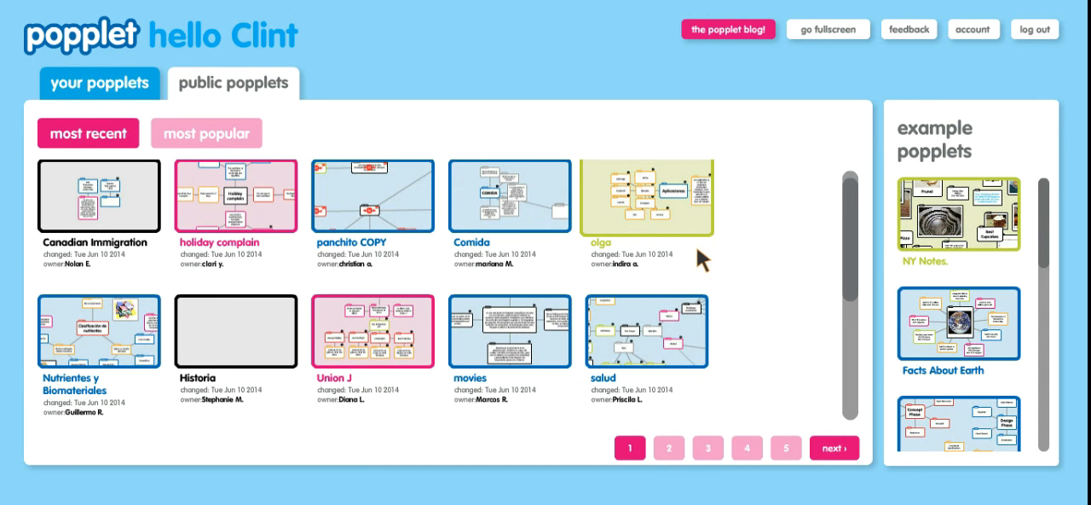
scroll(696, 246, up, 1)
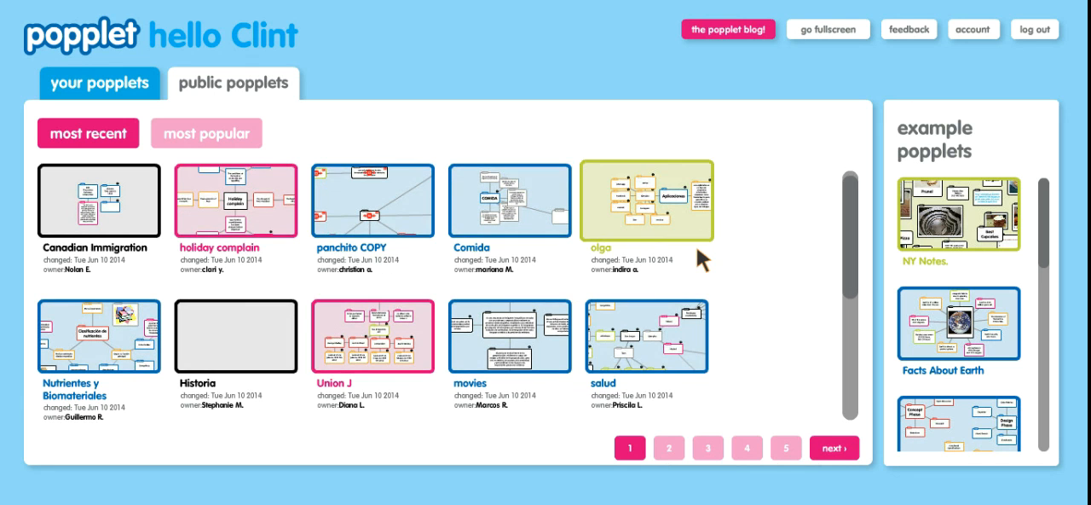
click(110, 82)
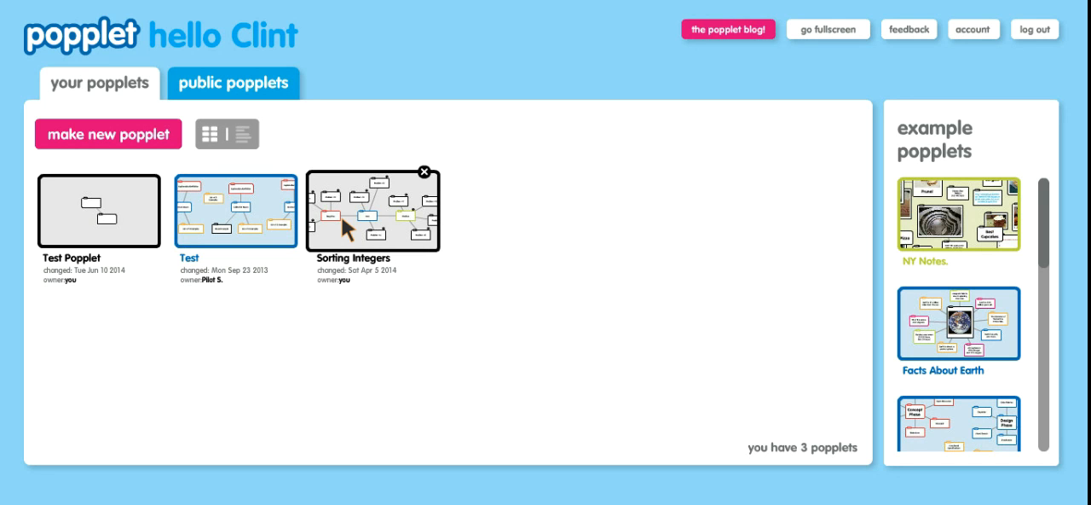
- Create a new popplet named Test Popplet with blue as its color
click(95, 145)
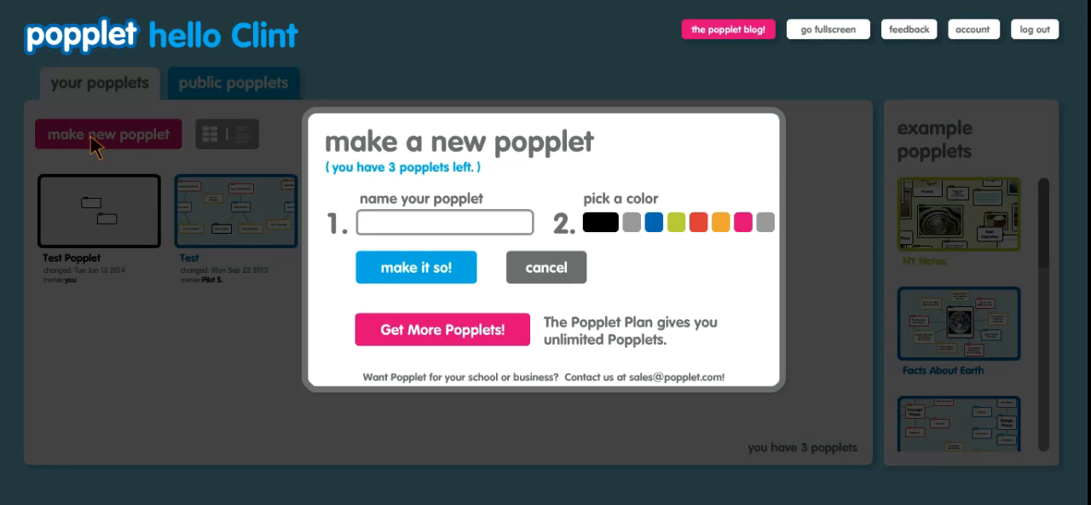
click(422, 221)
text(Test Popplet)
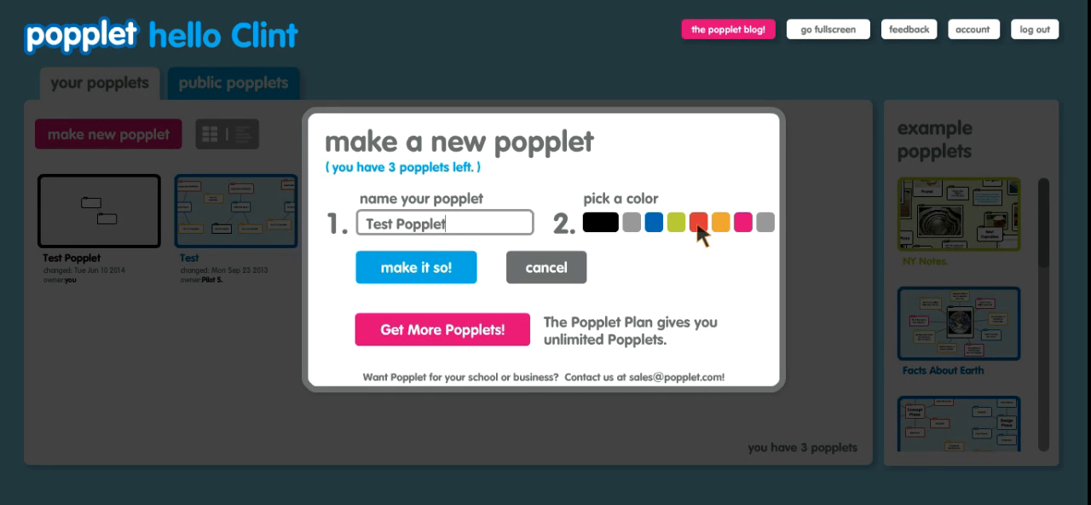
click(657, 222)
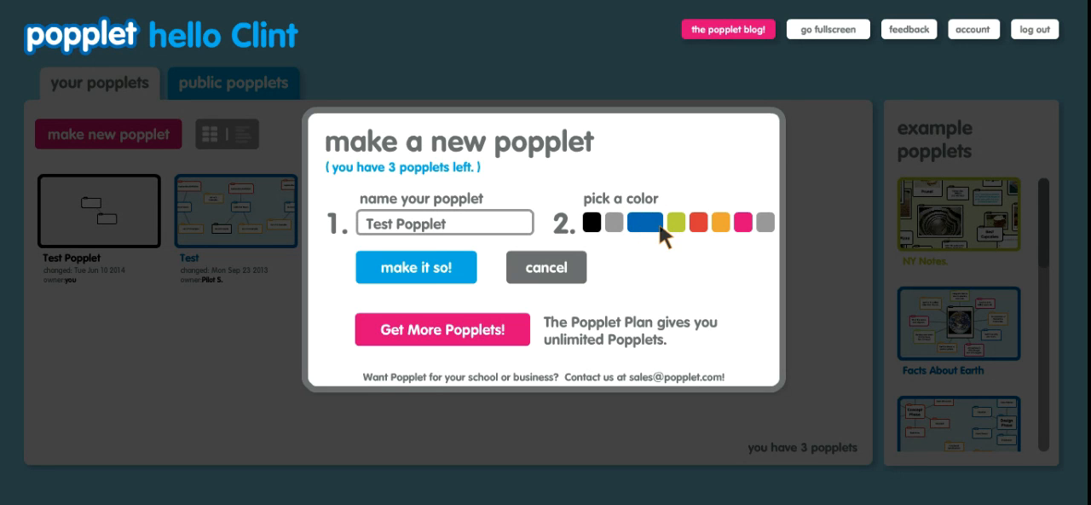
click(410, 269)
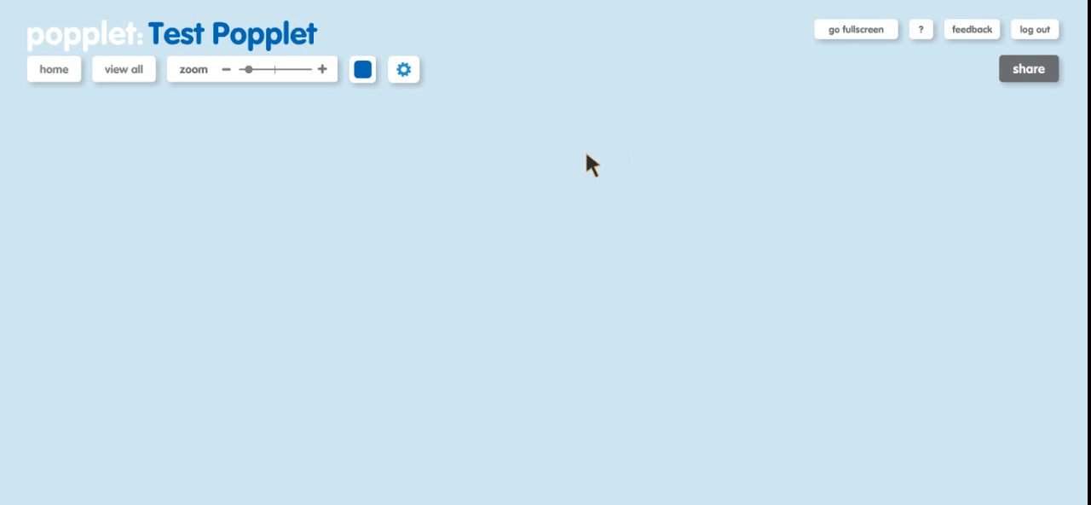
- Add a popple to the empty board with the text "Write your text here."
double_click(555, 182)
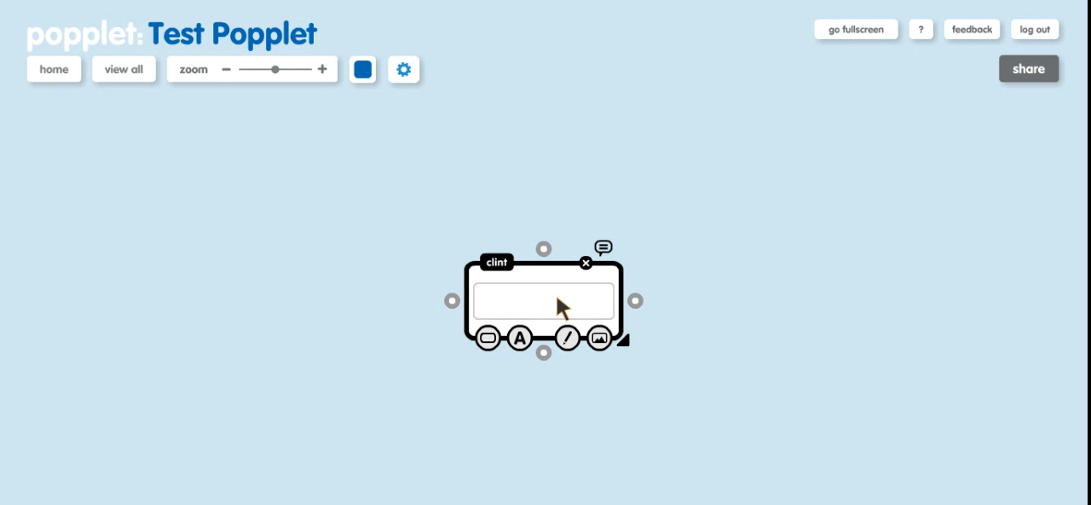
text(Write your text here.)
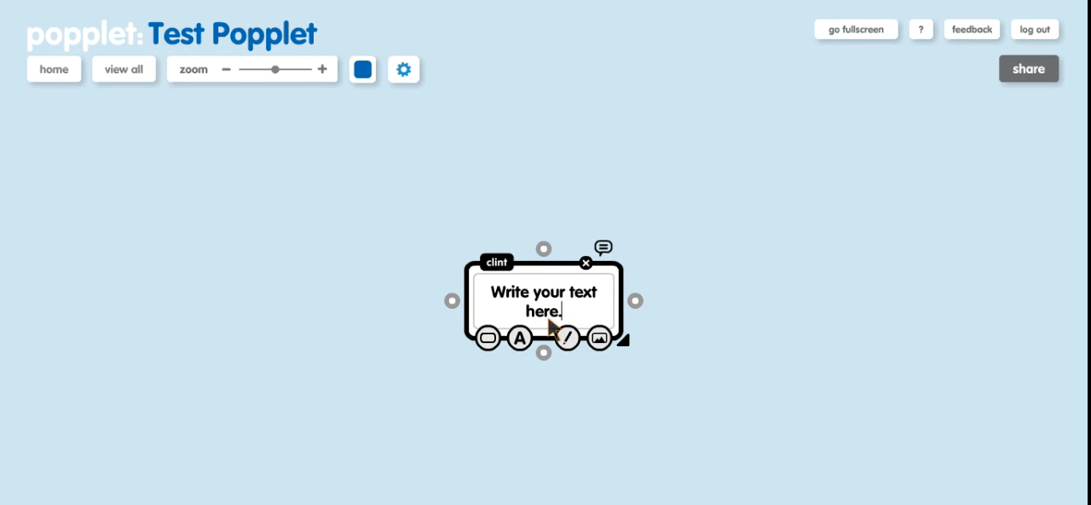
- Set the popple's text to the smallest size and center-align it
click(520, 339)
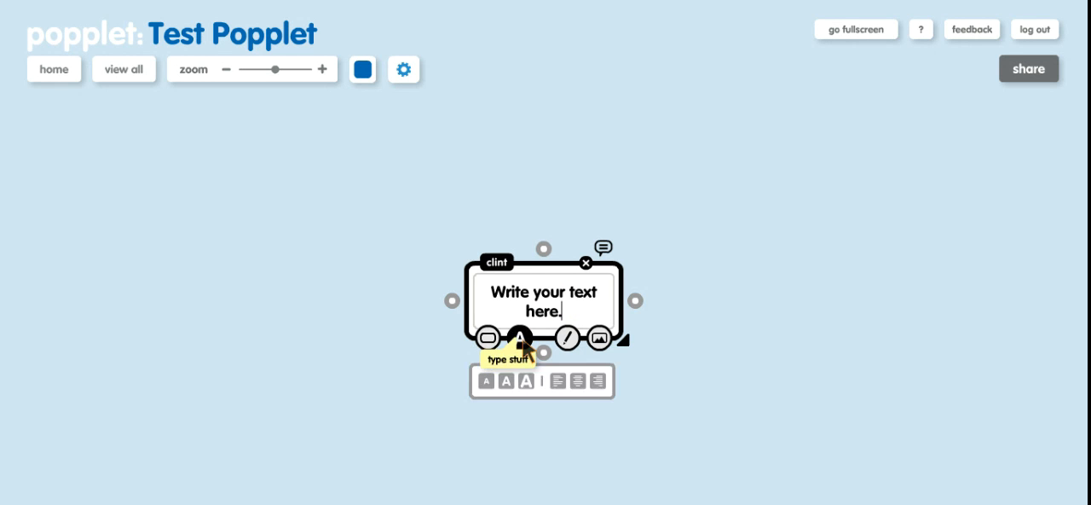
click(490, 379)
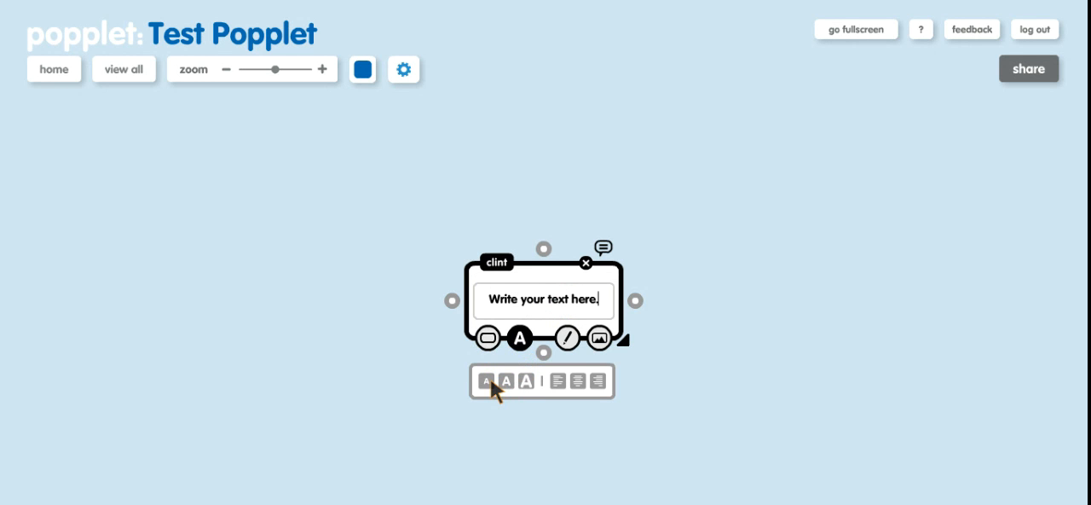
click(561, 376)
click(578, 378)
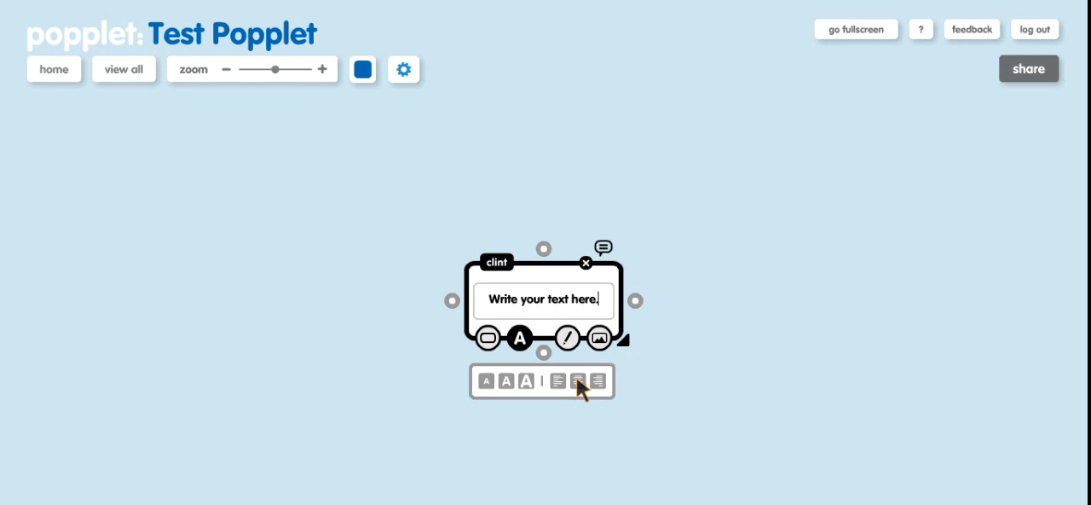
- Try red and grey for the popple's border and settle on blue
click(490, 339)
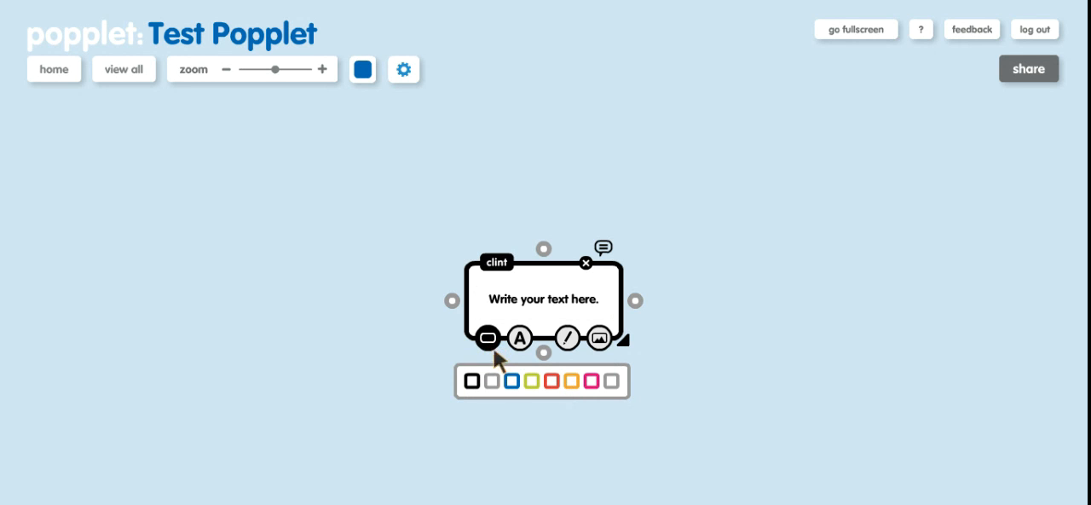
click(551, 382)
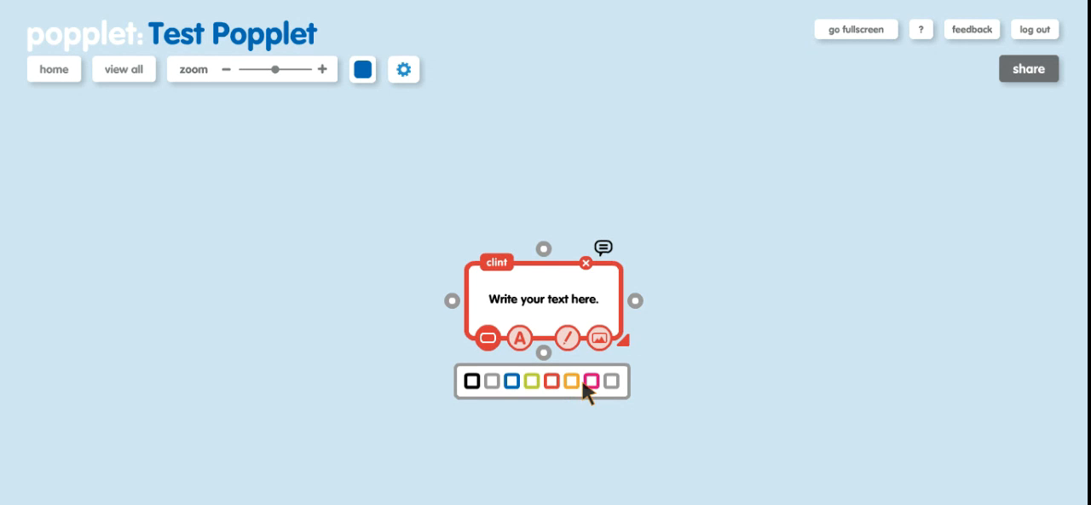
click(495, 383)
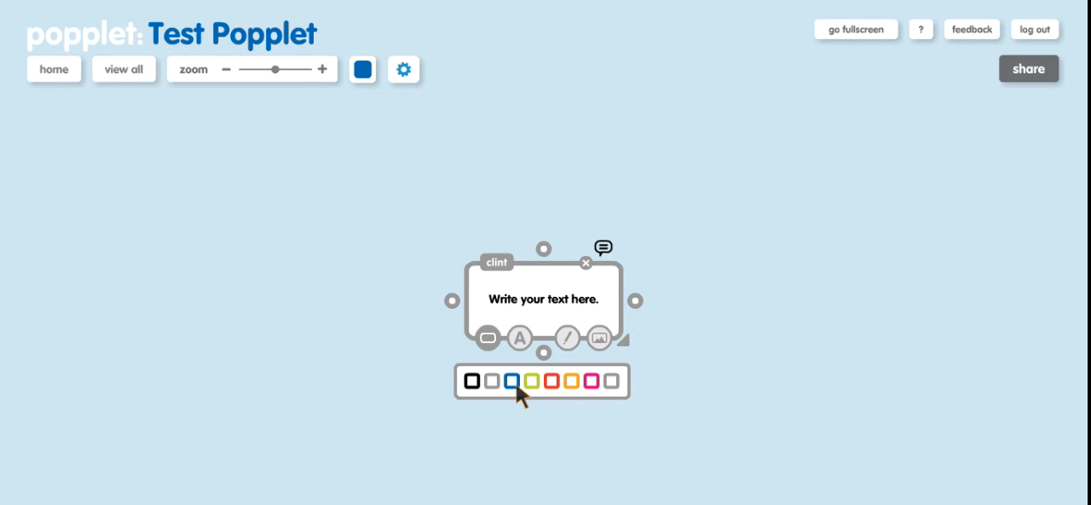
click(515, 383)
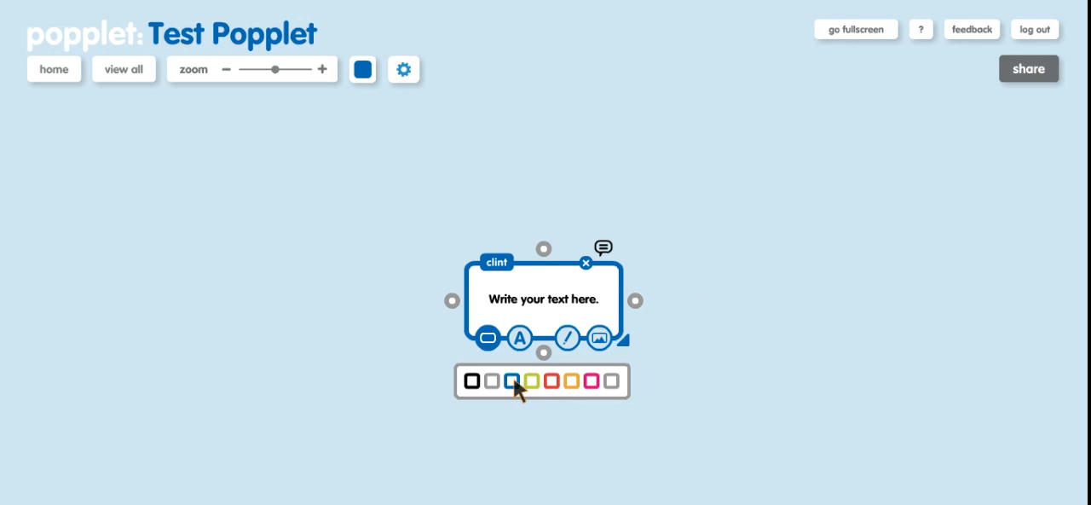
- Draw a black heart freehand above the popple's text and bring up its image and video upload options
click(567, 341)
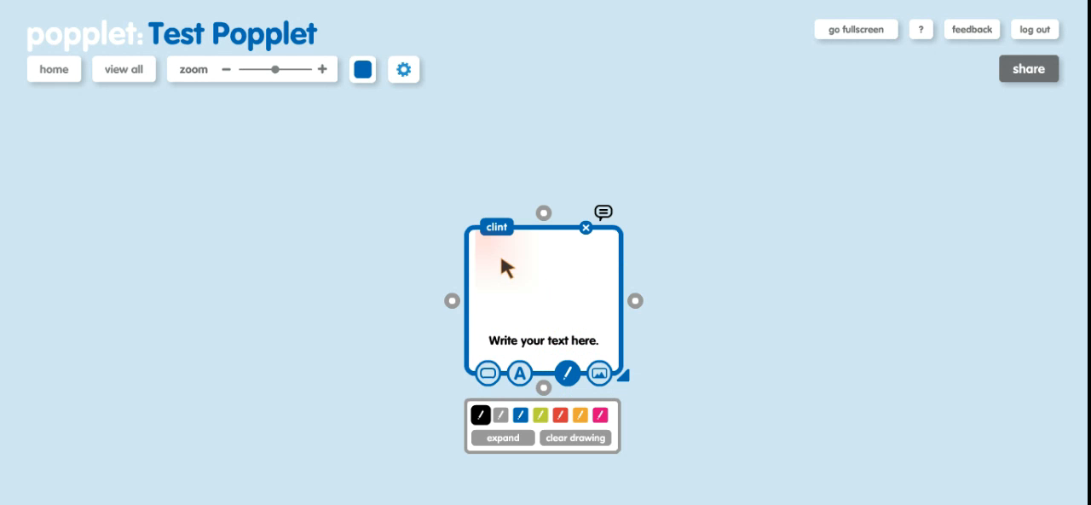
mouse_move(529, 265)
mouse_down()
mouse_move(573, 264)
mouse_move(530, 312)
mouse_up()
mouse_move(528, 259)
mouse_down()
mouse_move(509, 243)
mouse_move(500, 285)
mouse_move(536, 316)
mouse_up()
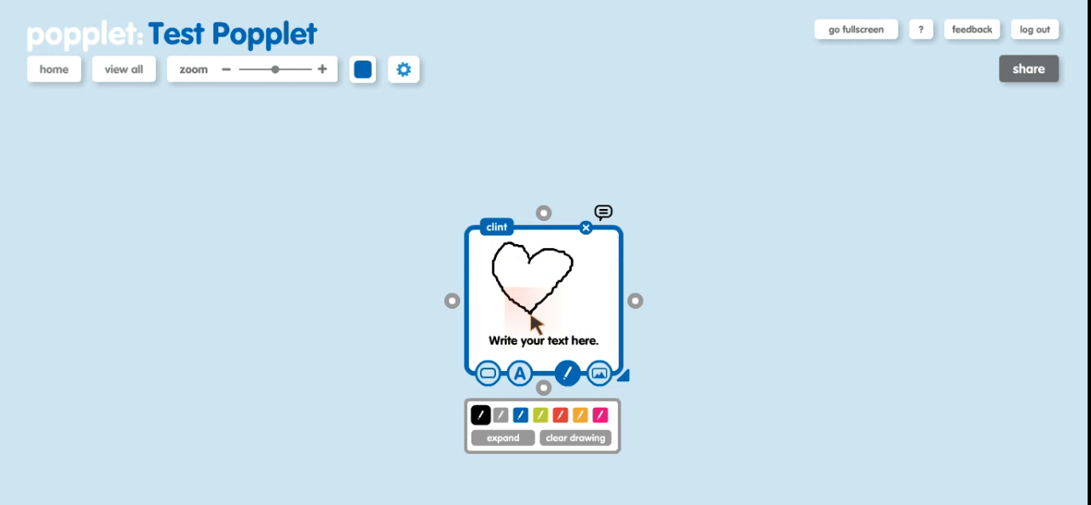
click(599, 377)
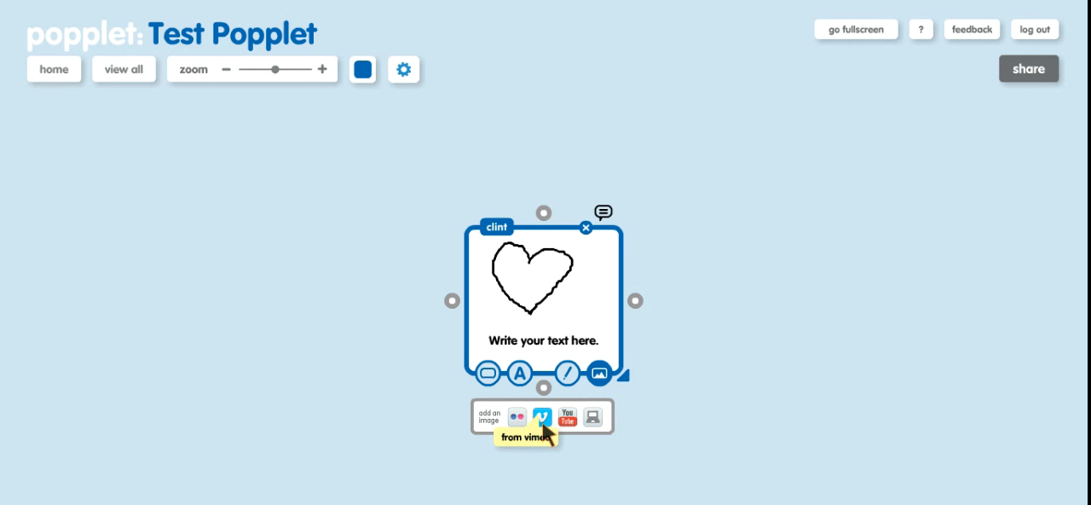
- Add two empty popples linked to the heart popple, placing one to its upper right and one to its upper left
click(636, 301)
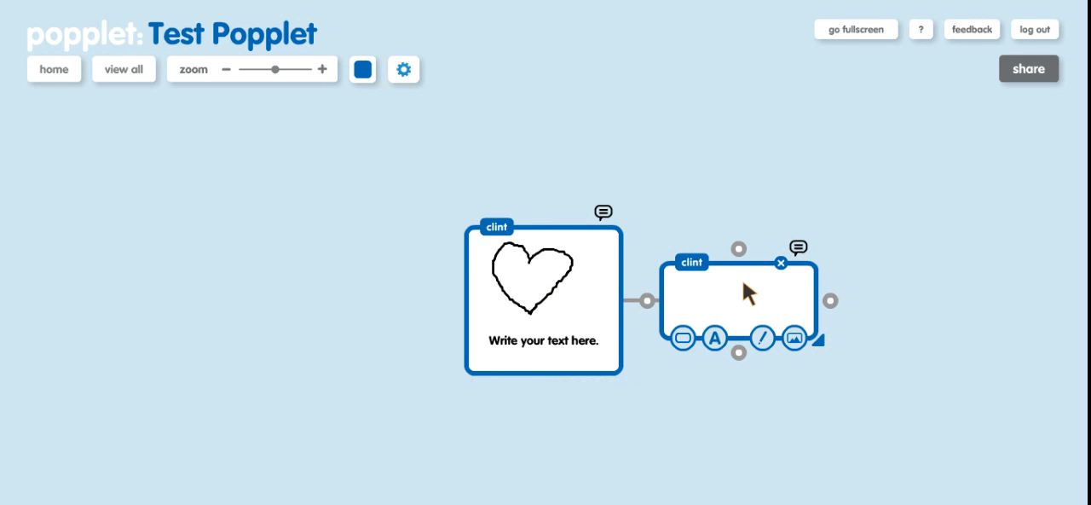
drag(709, 290, 749, 158)
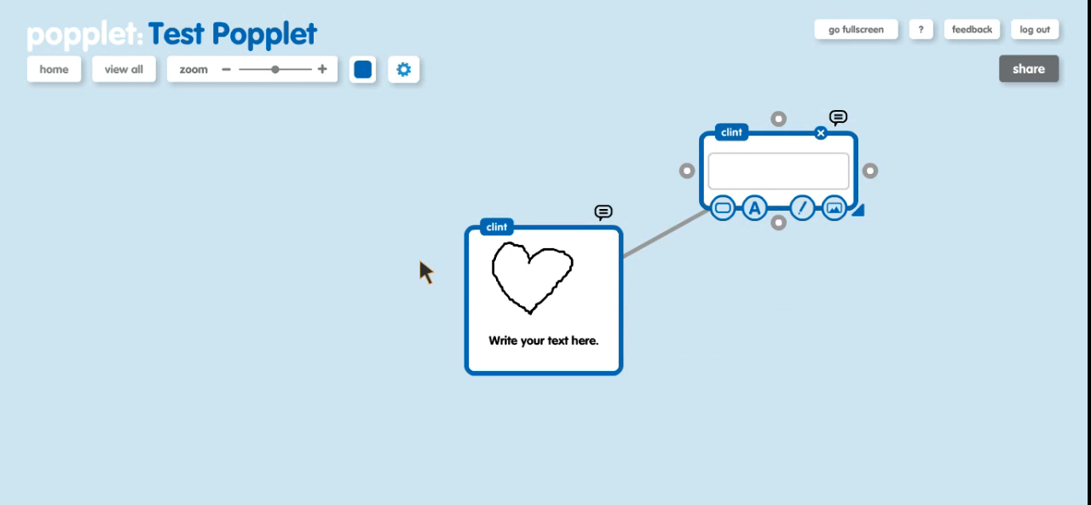
click(474, 280)
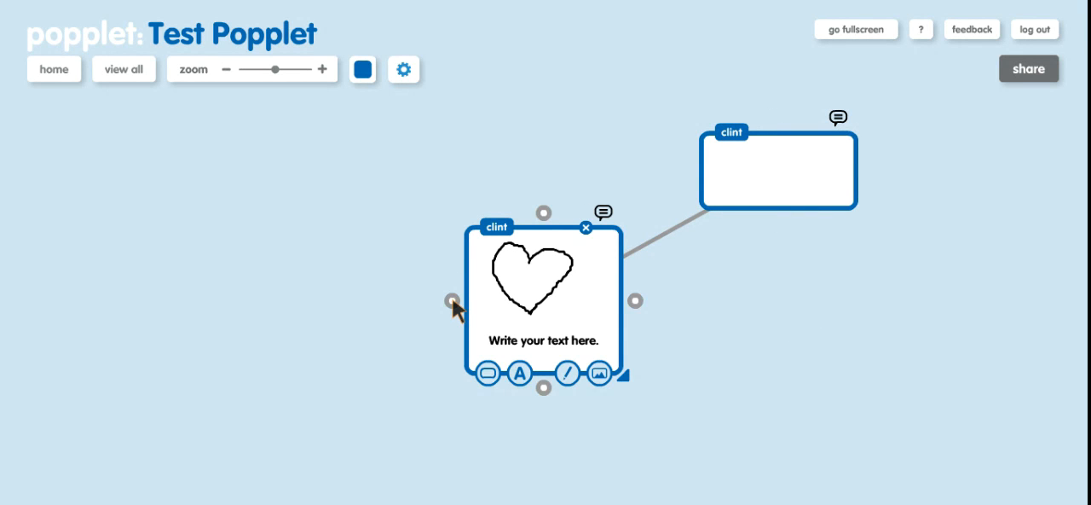
click(453, 301)
drag(377, 286, 372, 154)
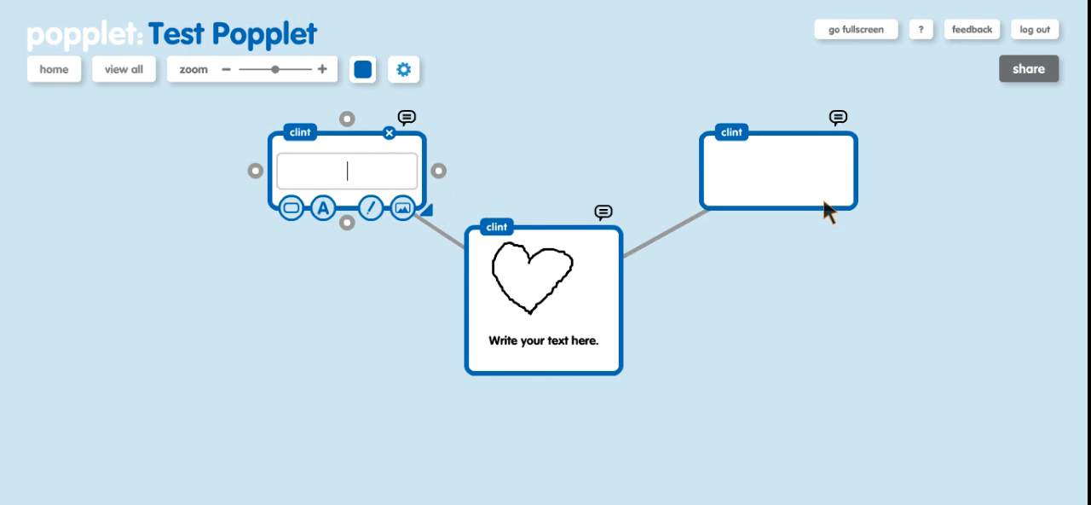
- Shift the empty upper-right popple slightly left and delete it from the board
drag(773, 179, 762, 162)
click(761, 158)
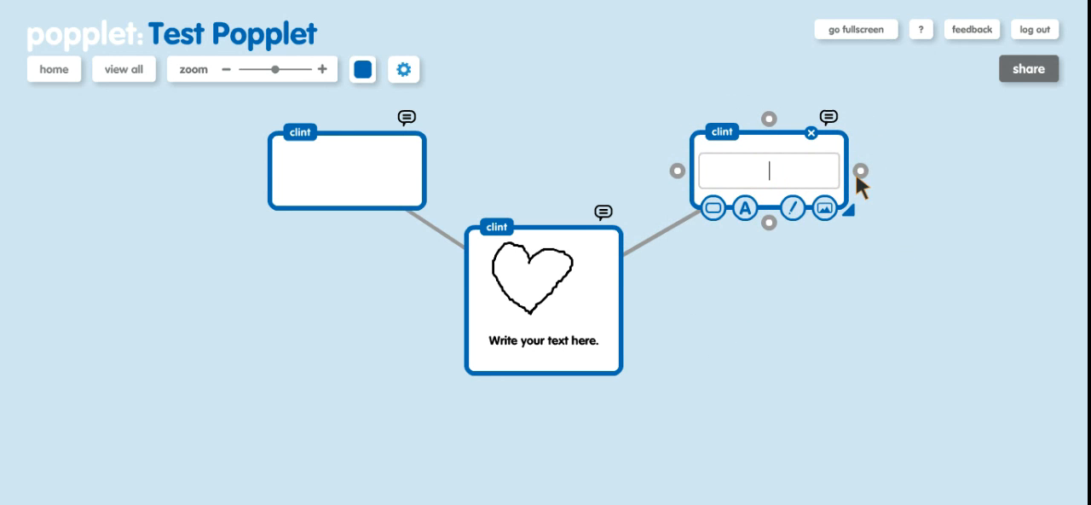
click(812, 134)
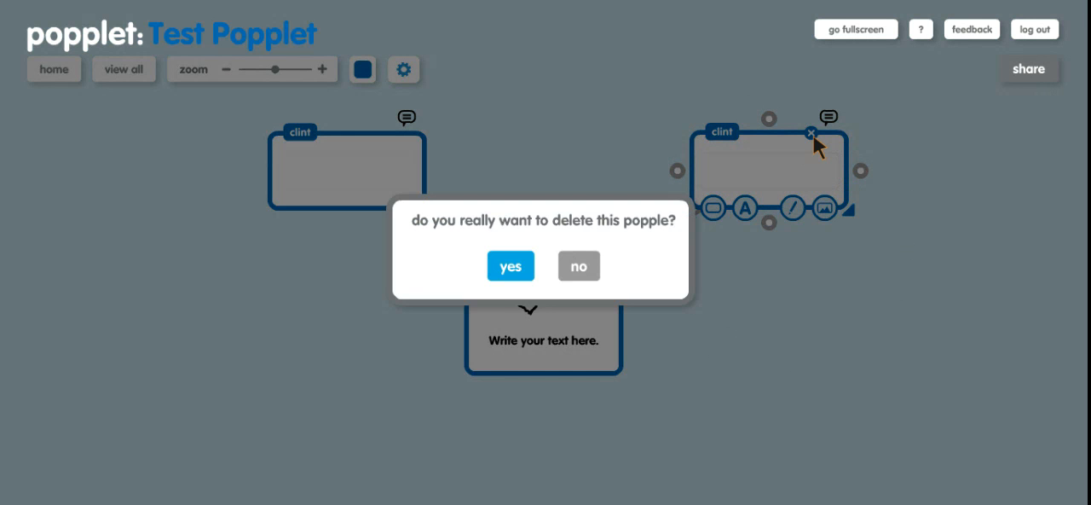
click(511, 271)
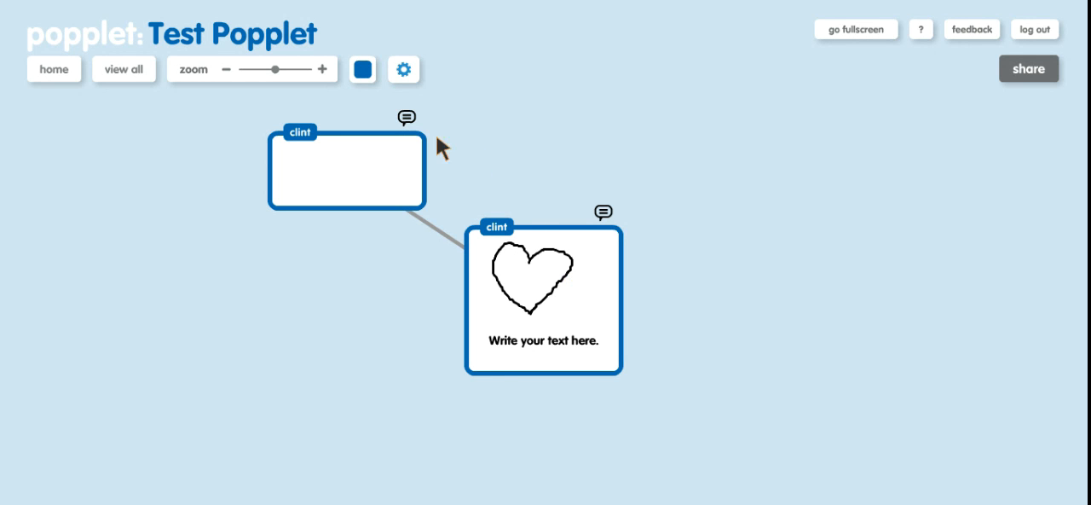
- Open the comment view of the empty upper-left popple, bring up a blank comment and return to the board
click(408, 118)
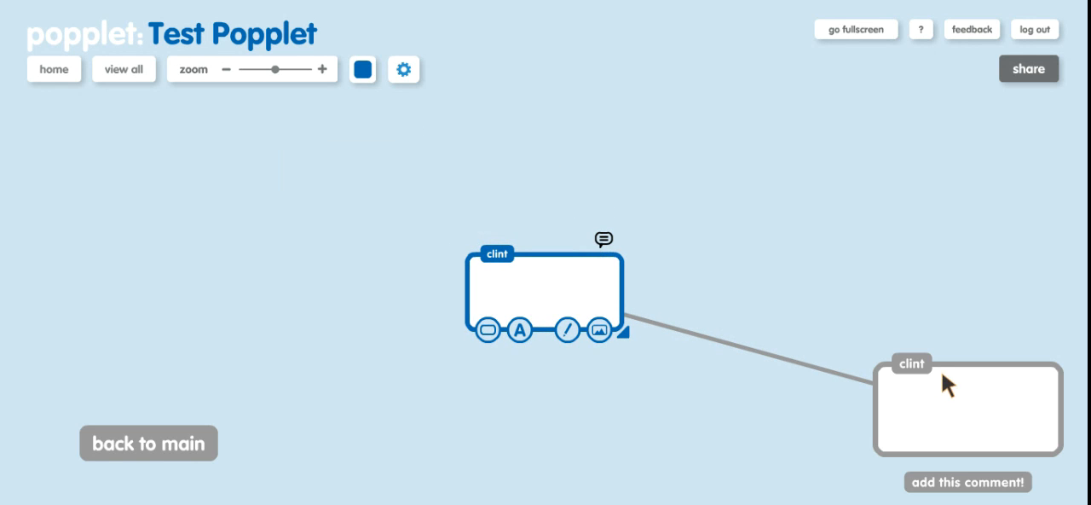
click(955, 424)
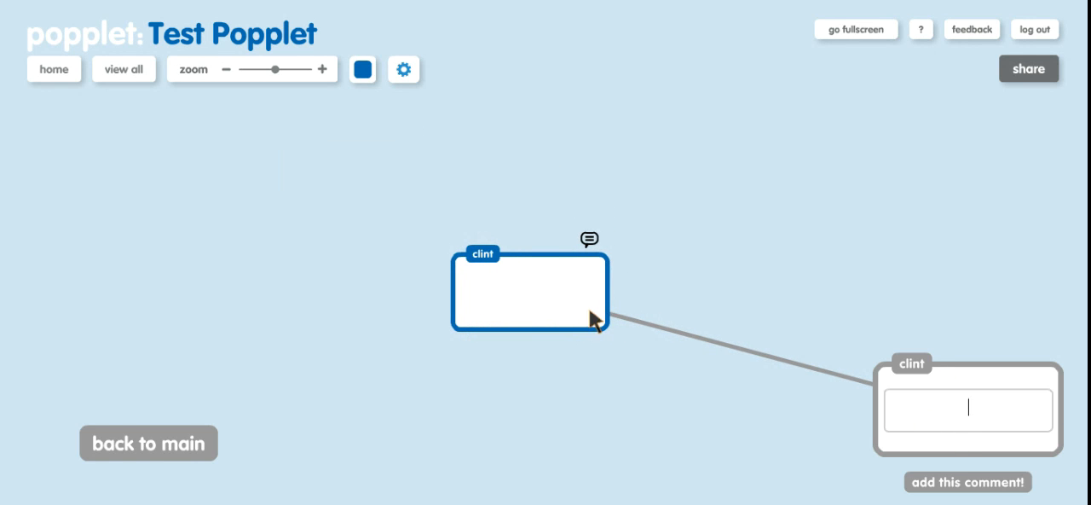
click(589, 239)
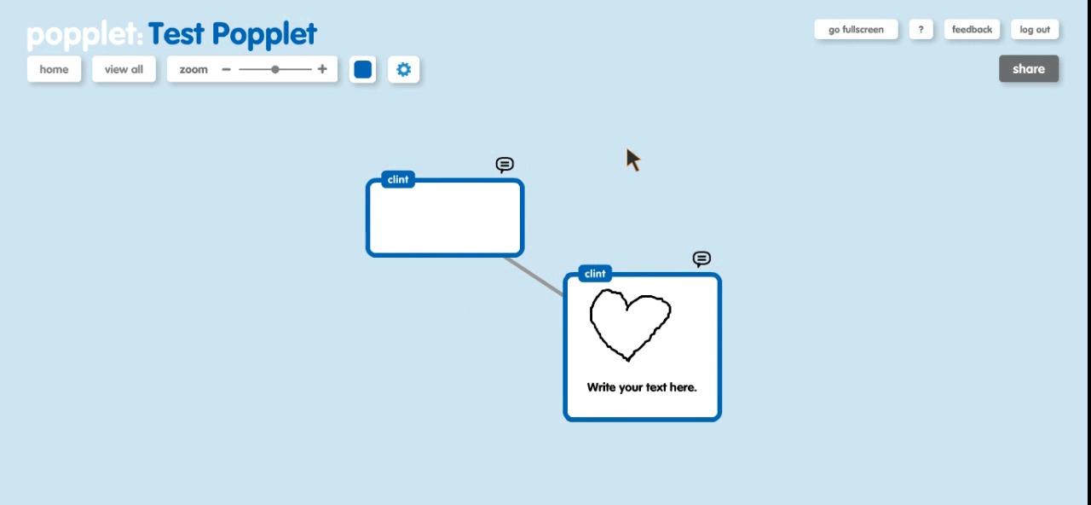
- Look through the popplet's edit, organize and add content options and turn on presentation mode
click(404, 68)
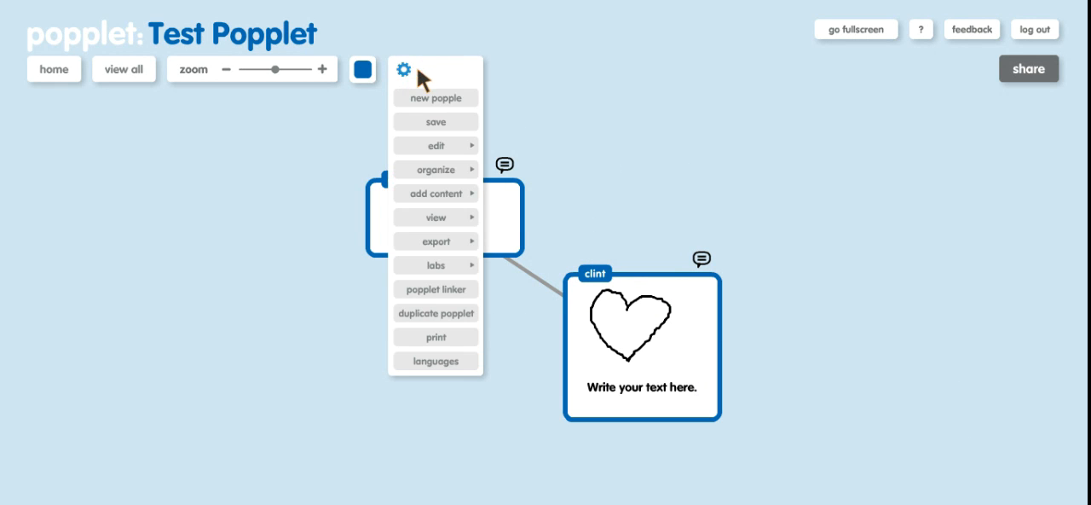
mouse_move(447, 142)
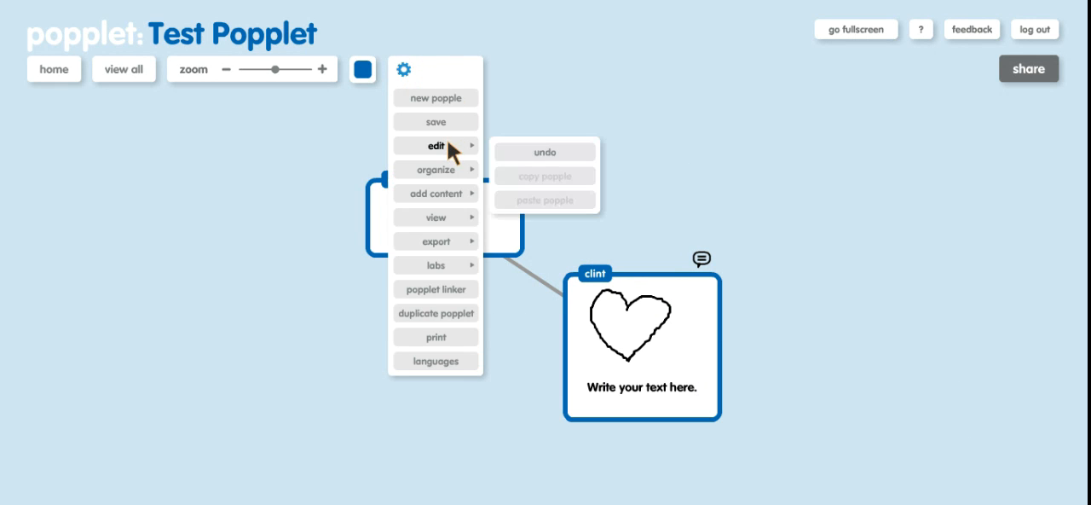
mouse_move(446, 172)
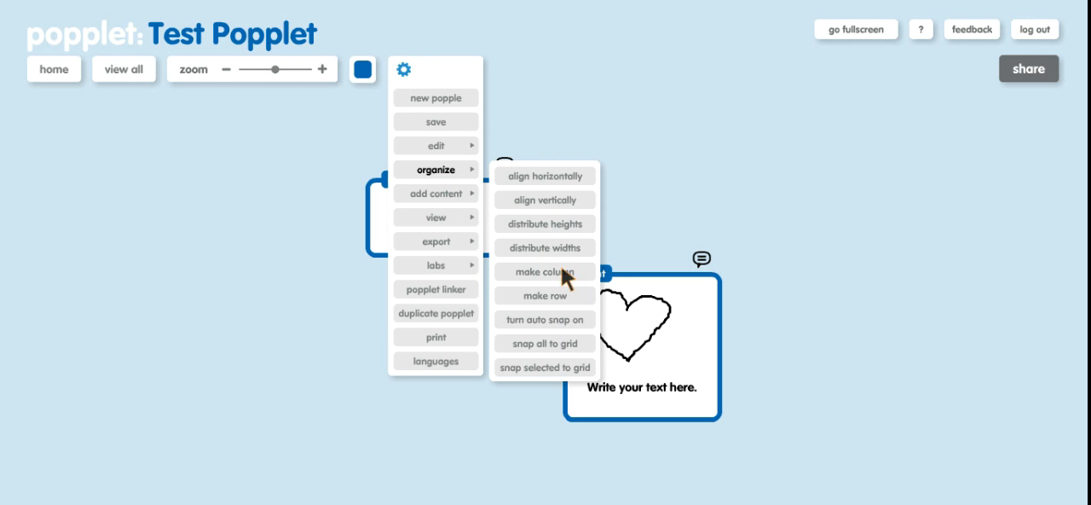
mouse_move(455, 192)
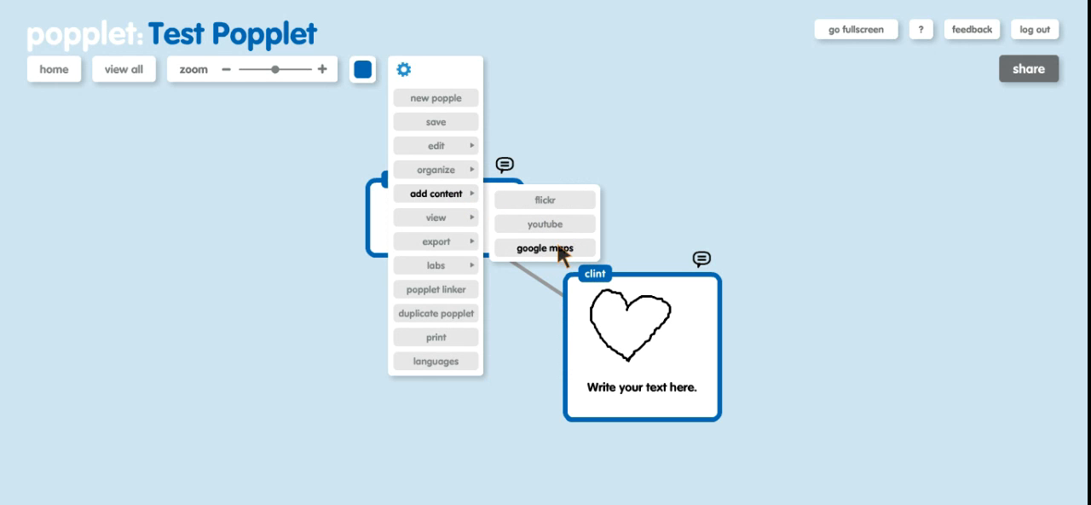
mouse_move(471, 218)
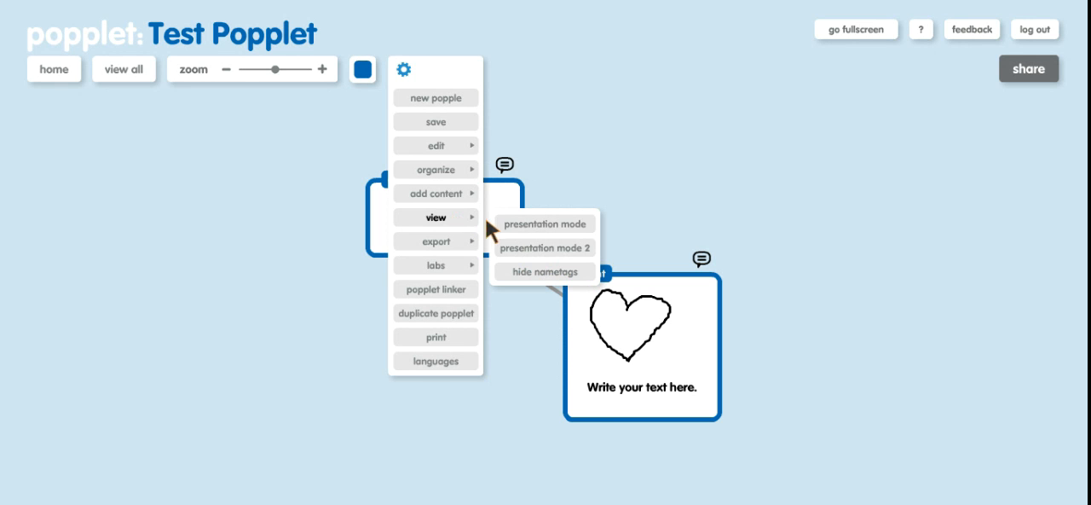
click(527, 224)
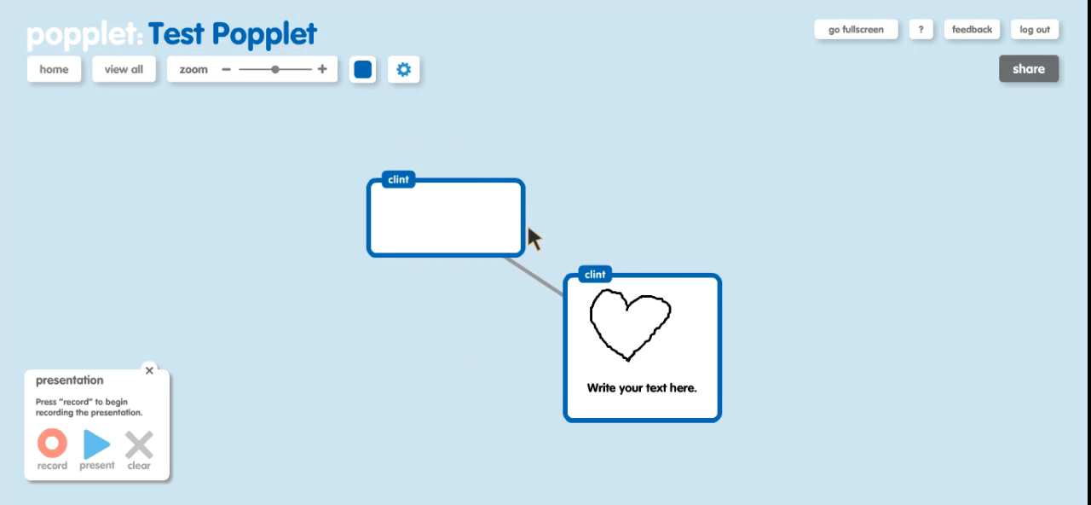
- Record the presentation order with the heart popple first and the empty popple second
click(44, 449)
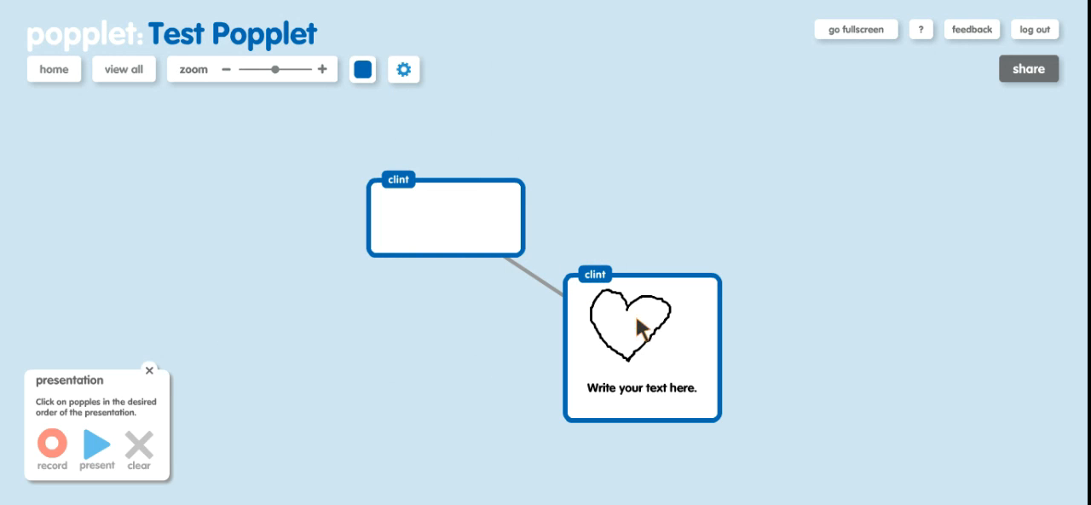
click(669, 341)
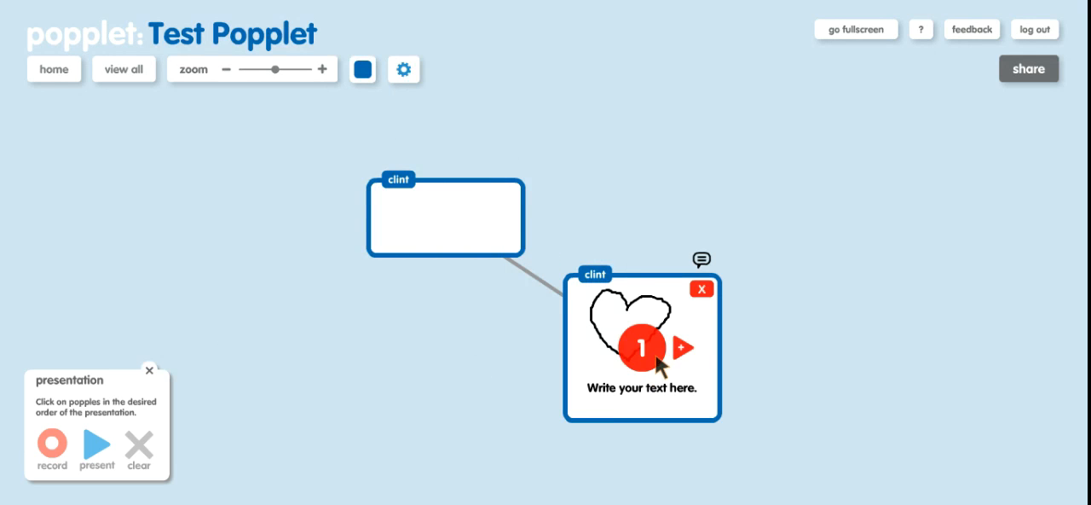
click(446, 213)
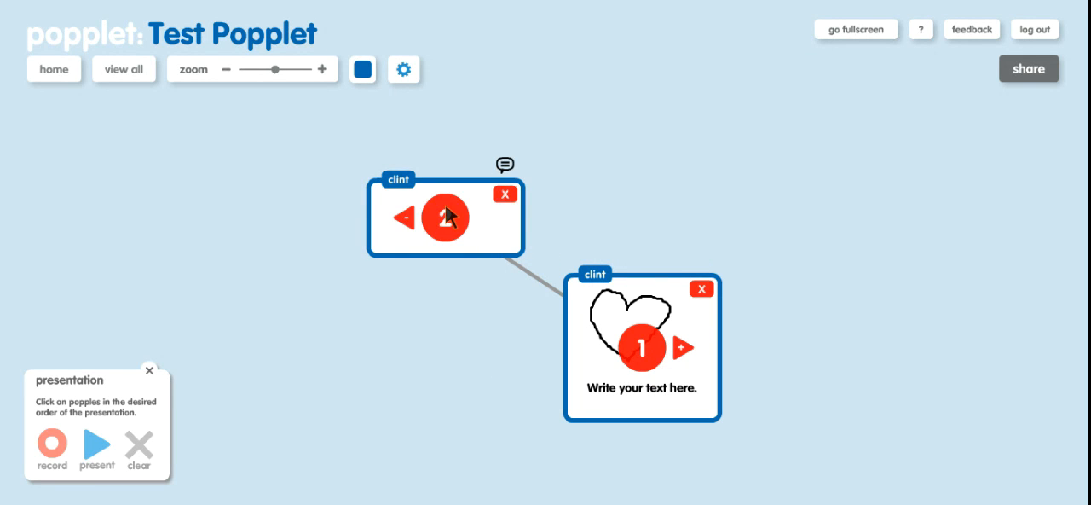
- Play the presentation through to the second popple, exit it and close presentation mode
click(97, 445)
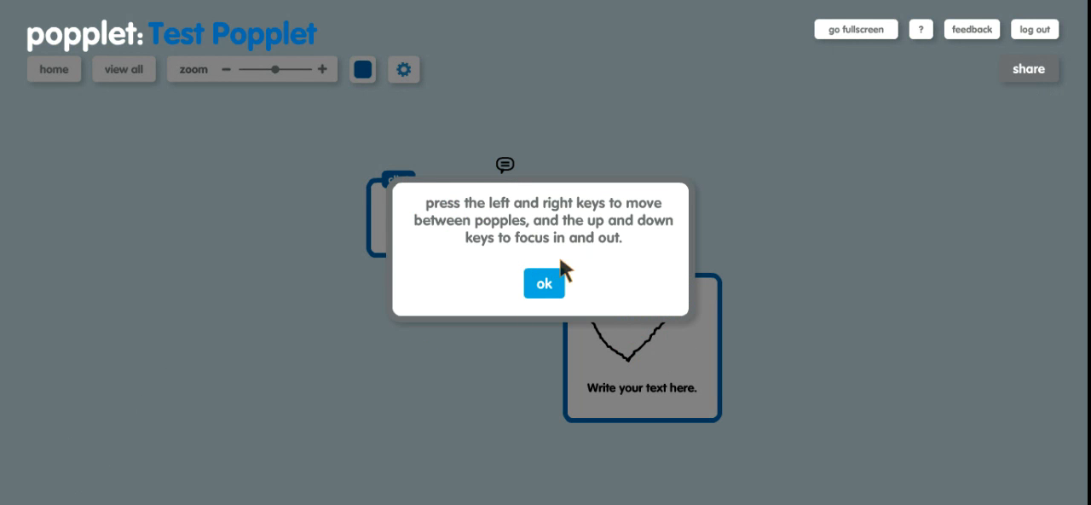
click(548, 279)
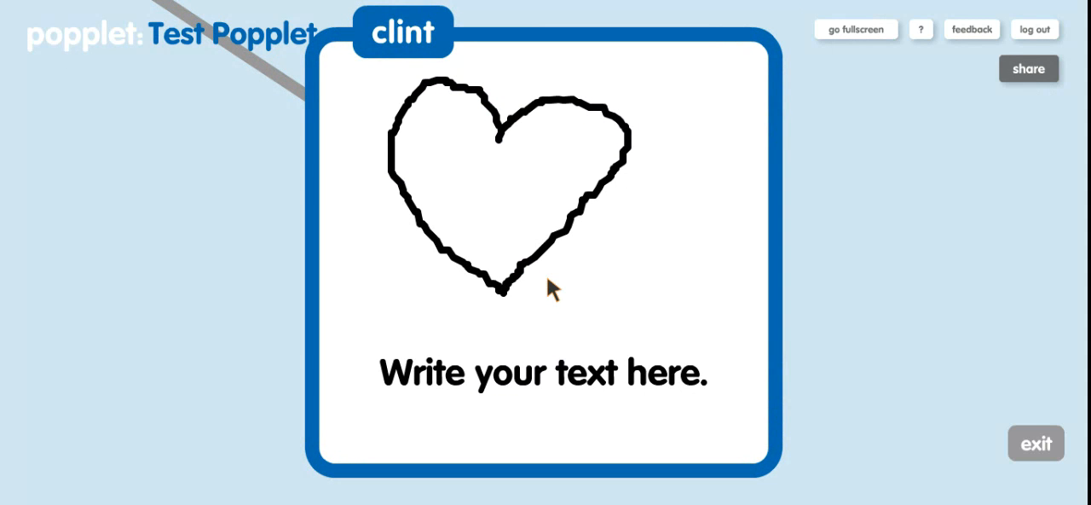
key(Right)
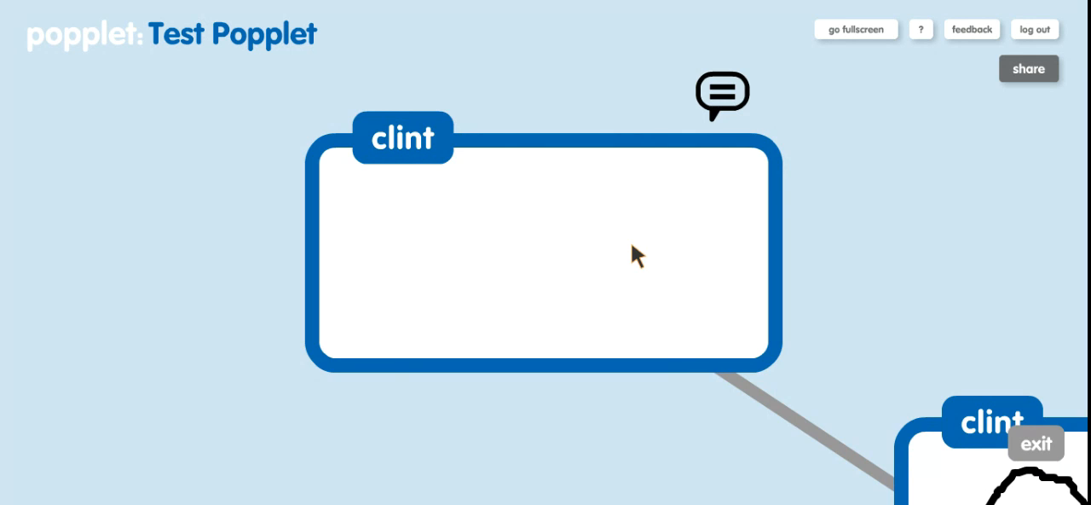
key(Escape)
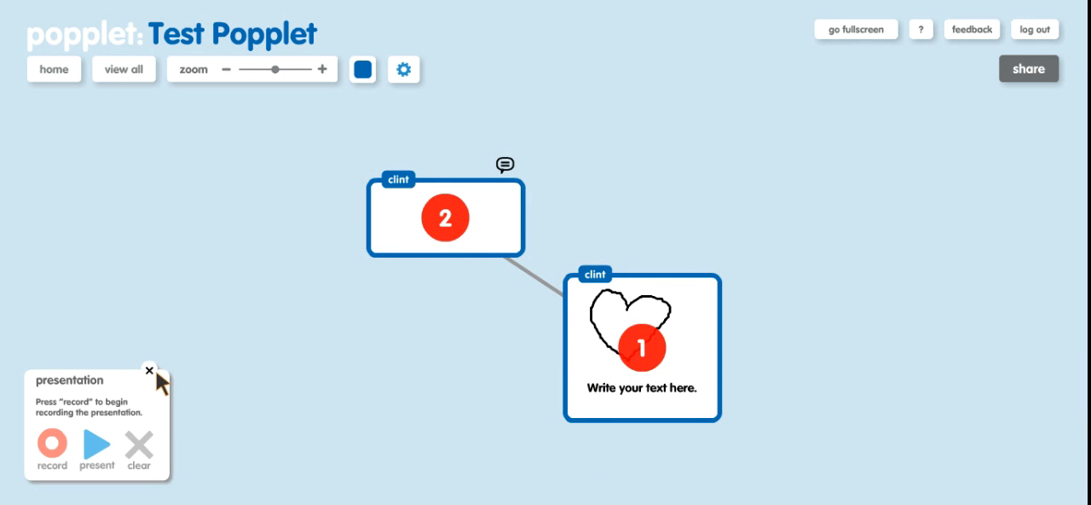
click(150, 372)
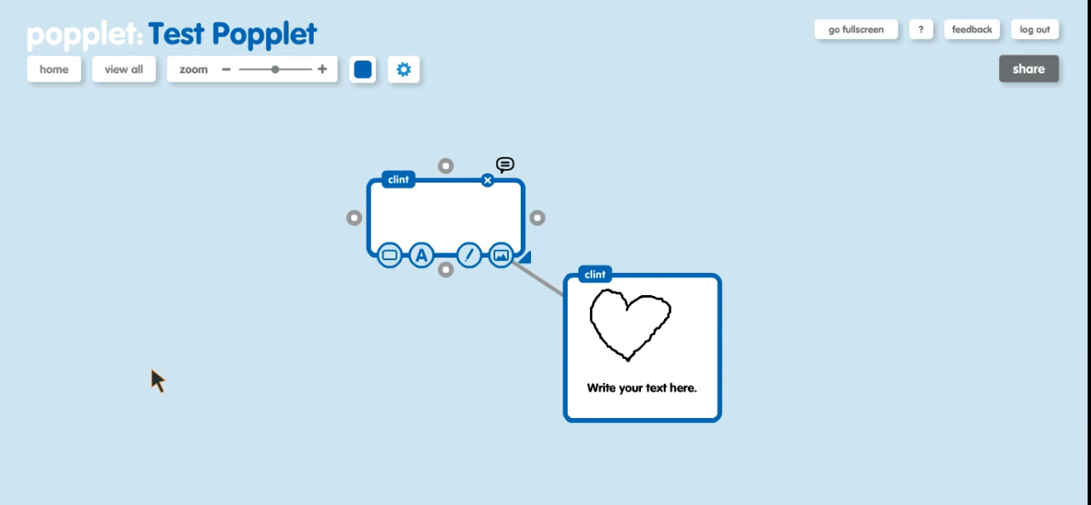
- Look through the export and labs options and set the popplet permissions so popples can only be edited by their creators
click(406, 70)
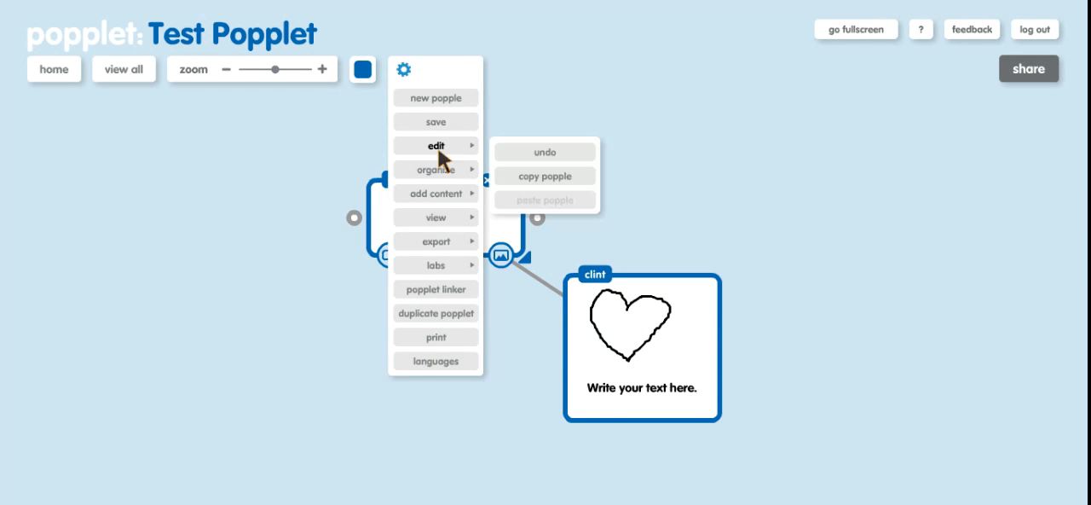
mouse_move(451, 242)
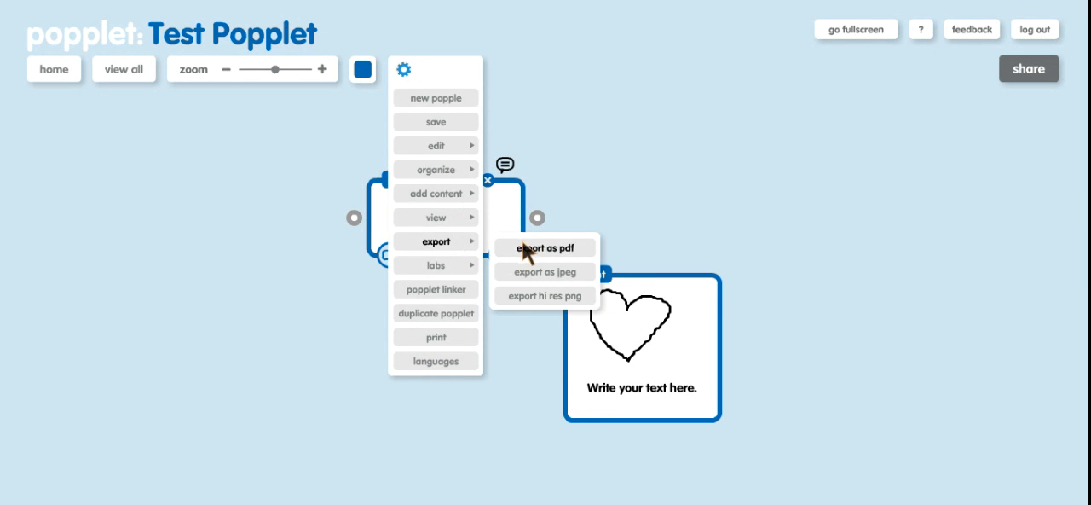
mouse_move(464, 264)
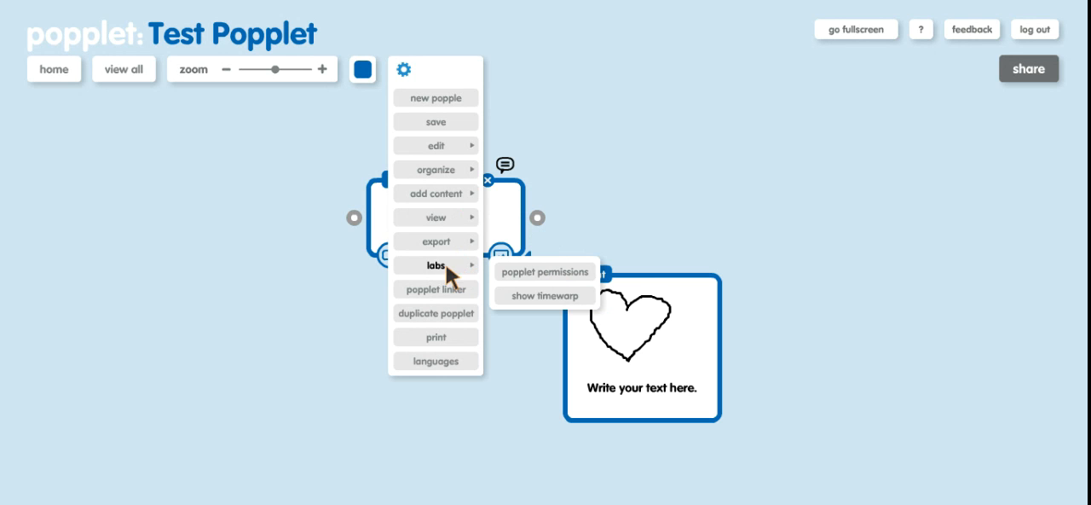
click(541, 271)
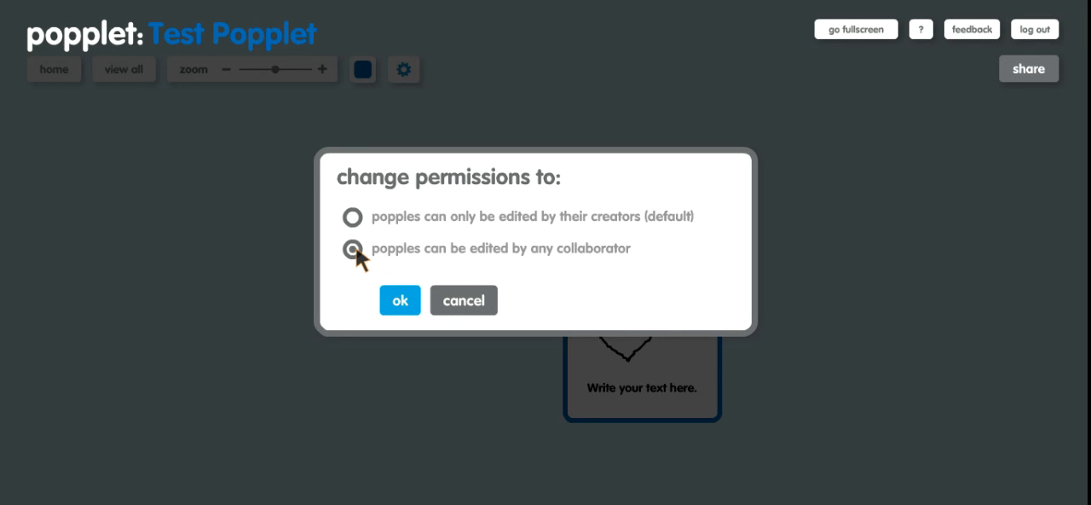
click(353, 215)
click(402, 301)
- Create a new popple, place it to the upper right of the heart popple and link the two
click(395, 73)
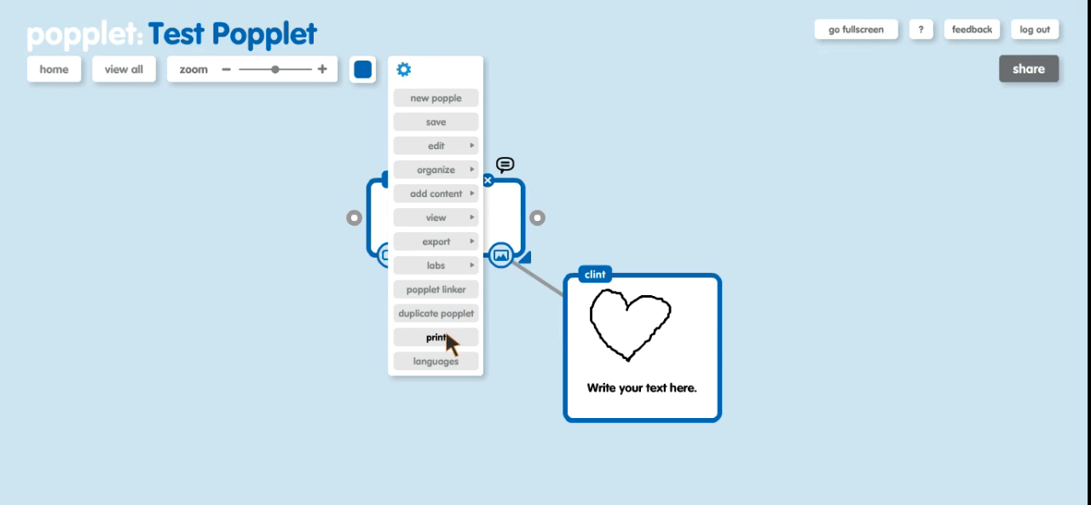
click(451, 99)
drag(558, 221, 735, 128)
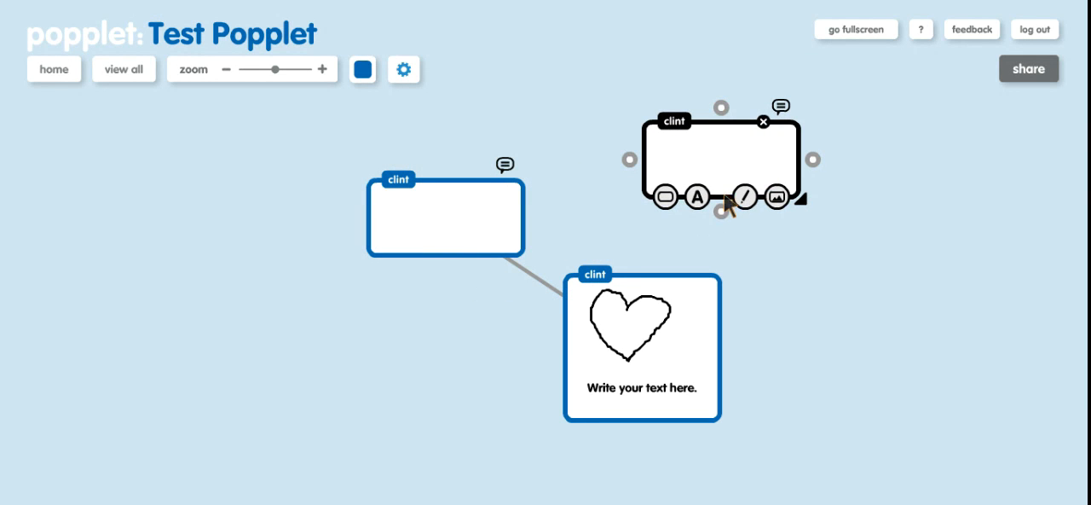
drag(721, 208, 658, 284)
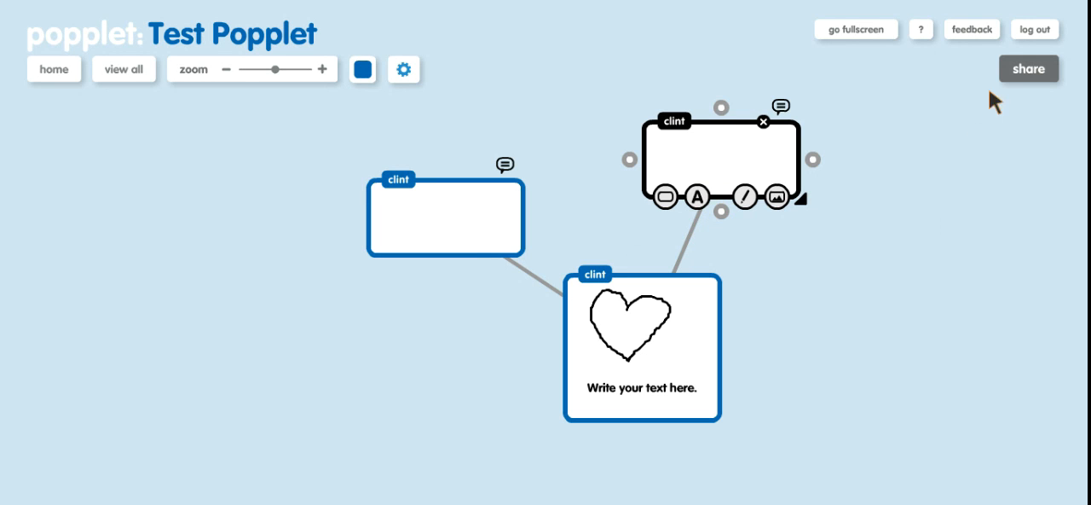
- Search for a collaborator by e-mail address, select the first match as an invitee and cancel the invitation
click(1022, 69)
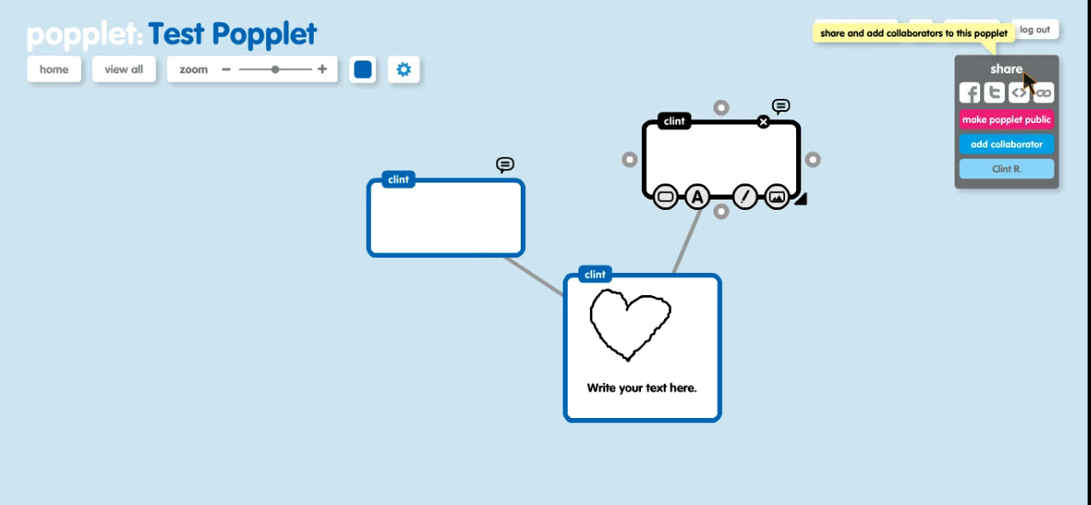
click(996, 143)
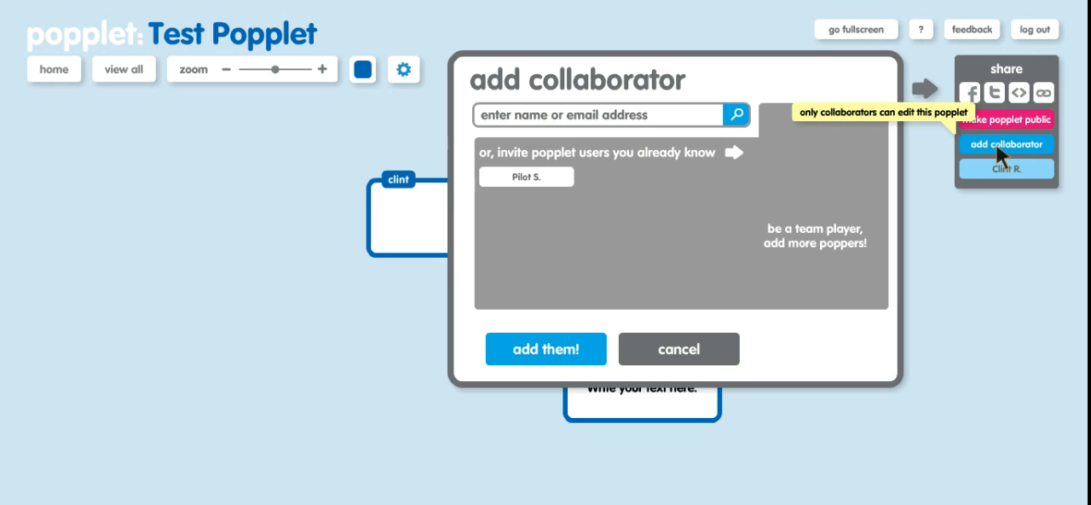
click(535, 111)
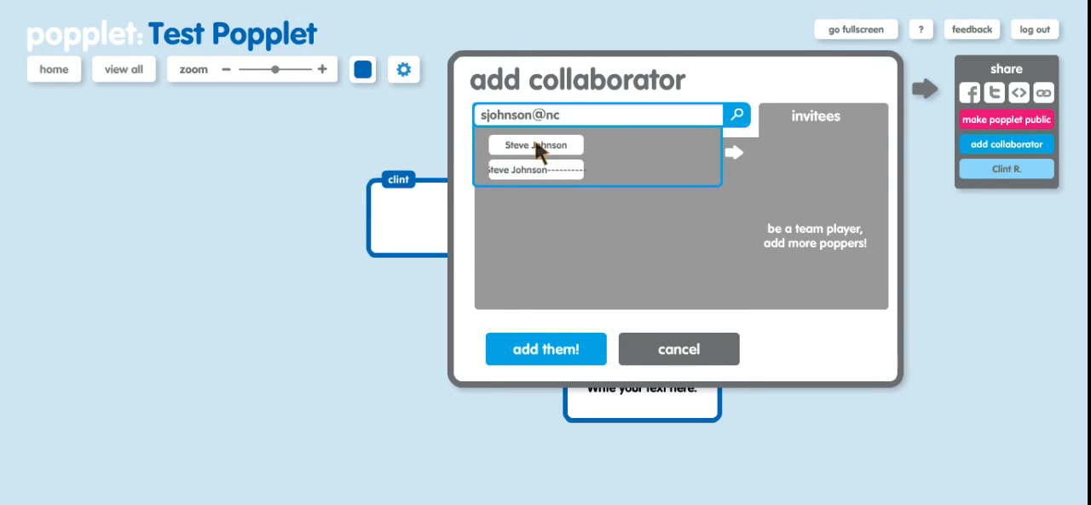
click(535, 144)
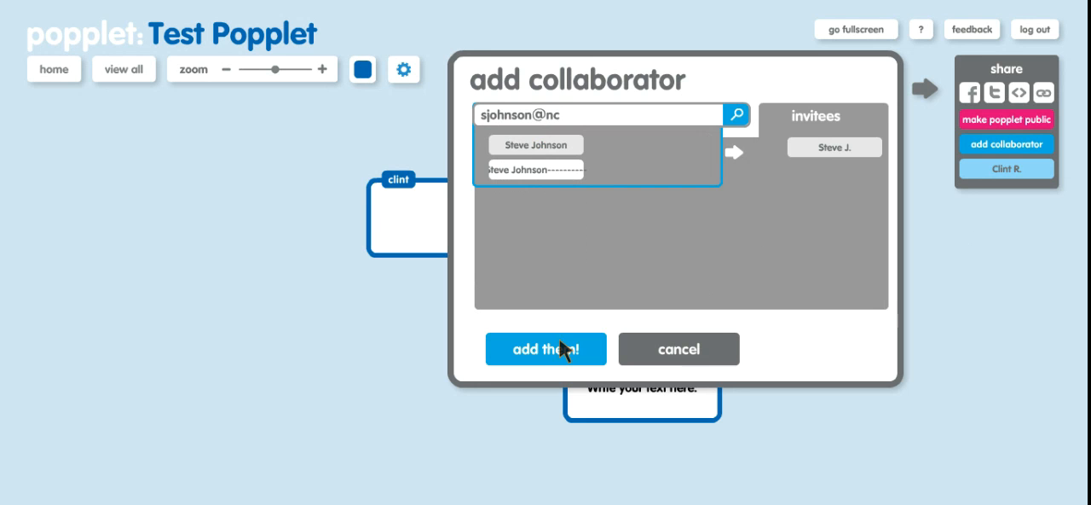
click(682, 349)
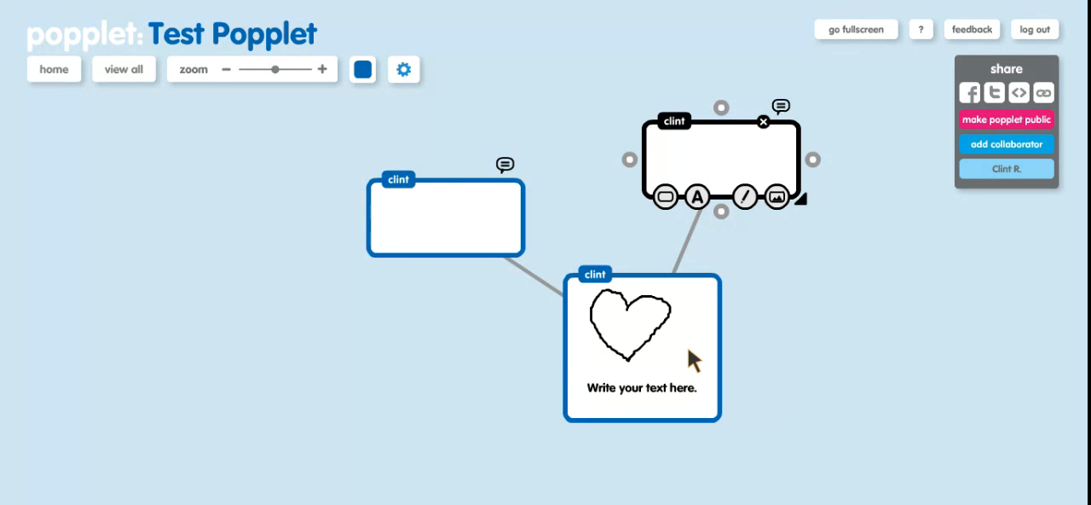
- Allow the popplet to be shared by link without listing it in Public Popplets, view the share and embed options and close them
click(1014, 95)
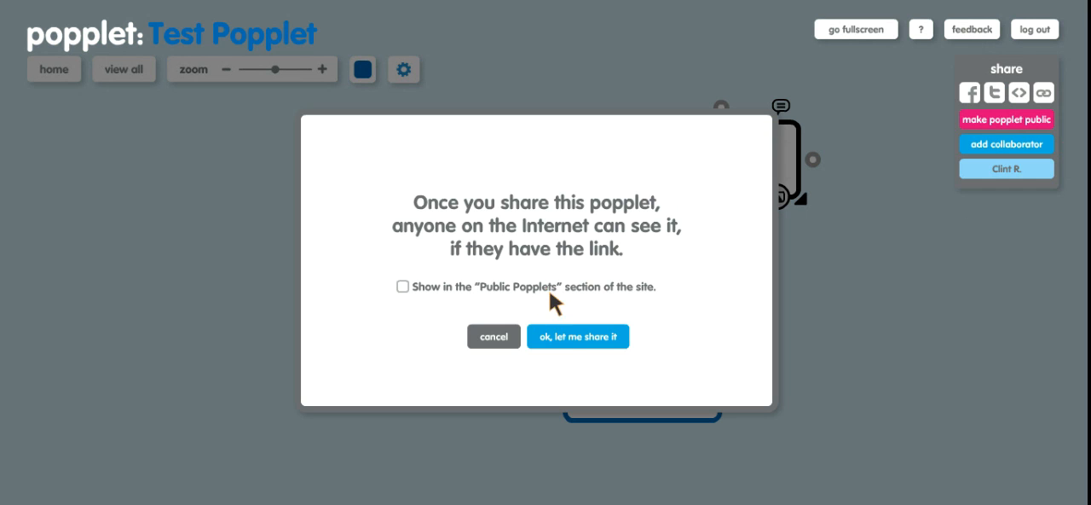
click(560, 340)
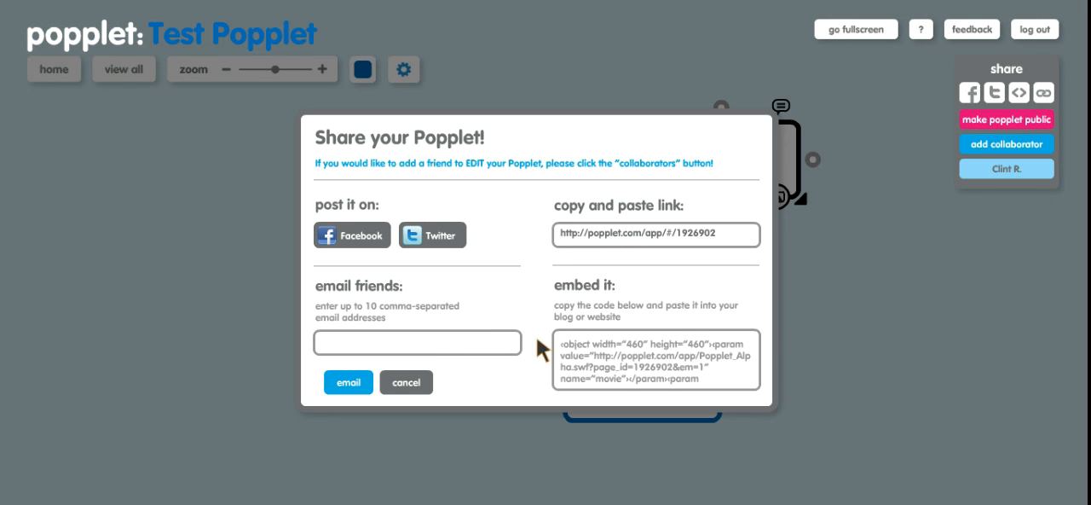
click(403, 384)
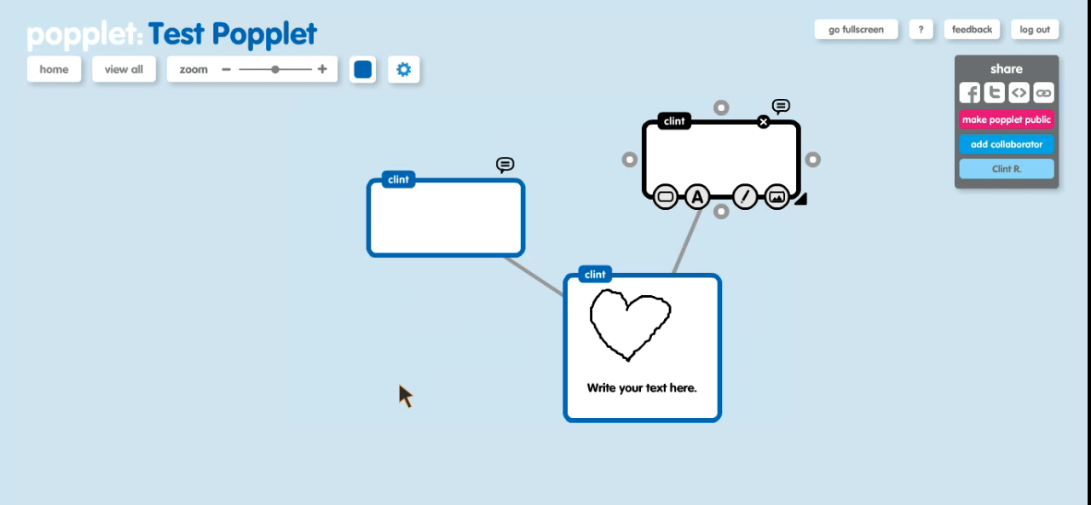